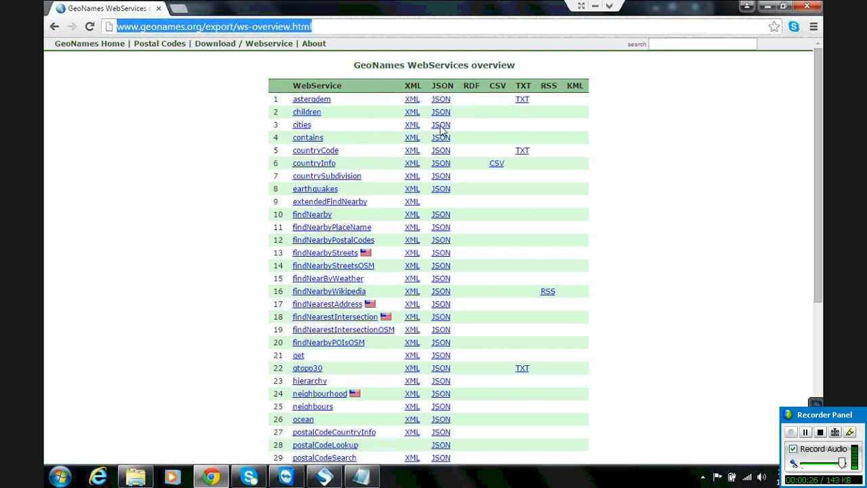
Step: View the cities web service's JSON response and its documentation, and return to the GeoNames WebServices overview
click(440, 126)
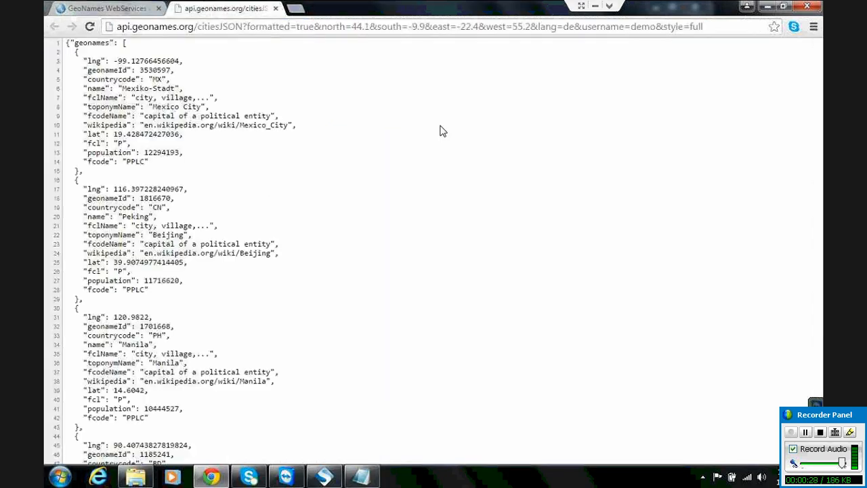
click(122, 9)
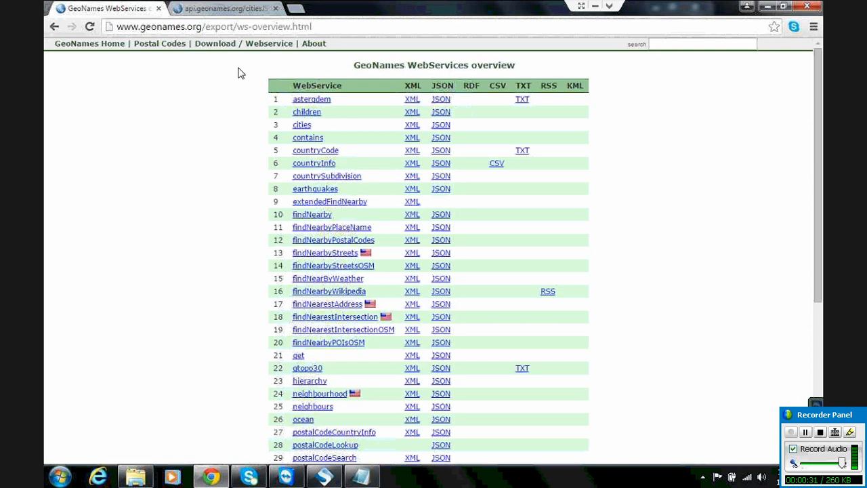
click(304, 126)
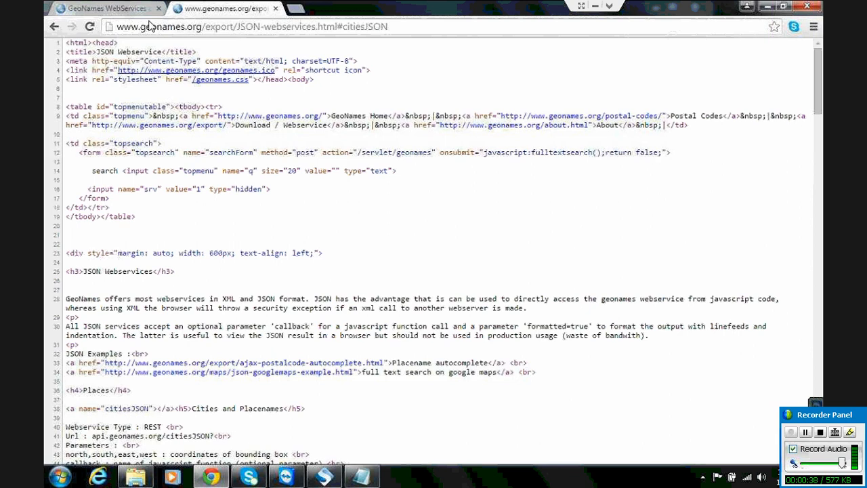
click(128, 10)
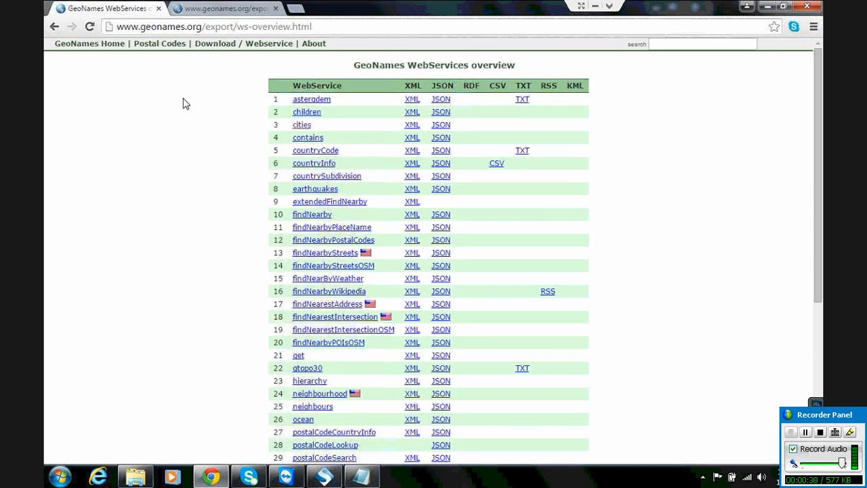
Step: Take the remote desktop session out of full-screen mode
click(581, 7)
mouse_move(420, 476)
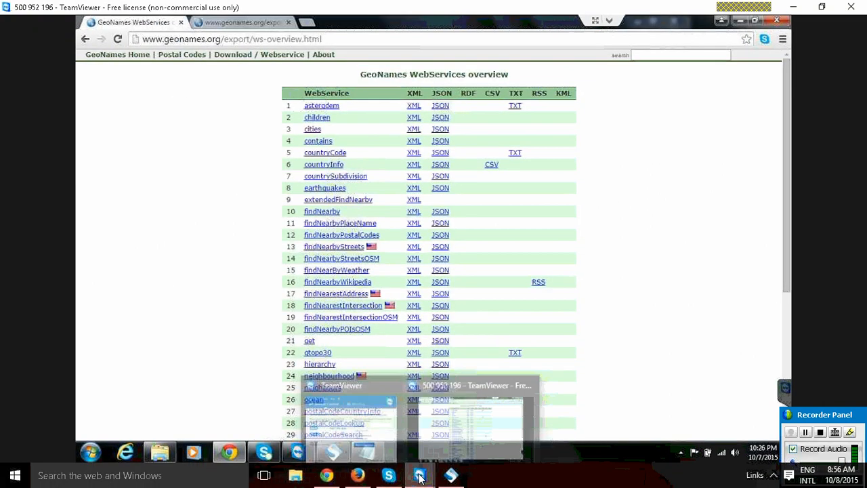
mouse_move(447, 476)
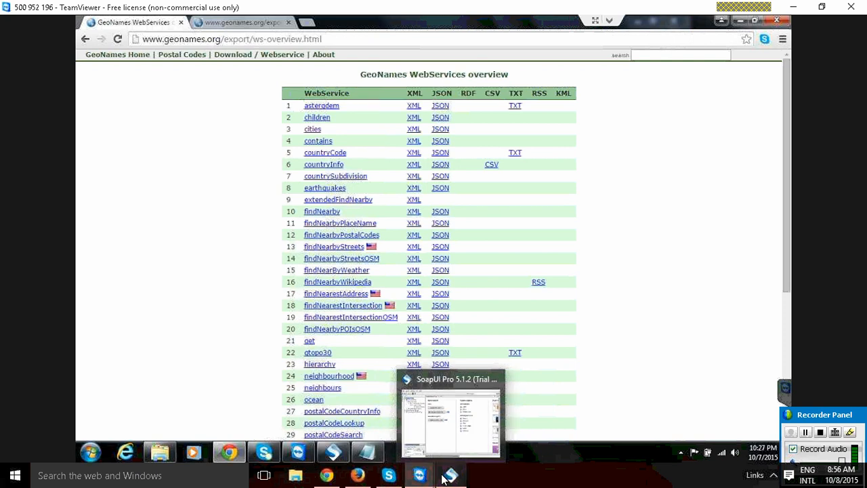
click(805, 432)
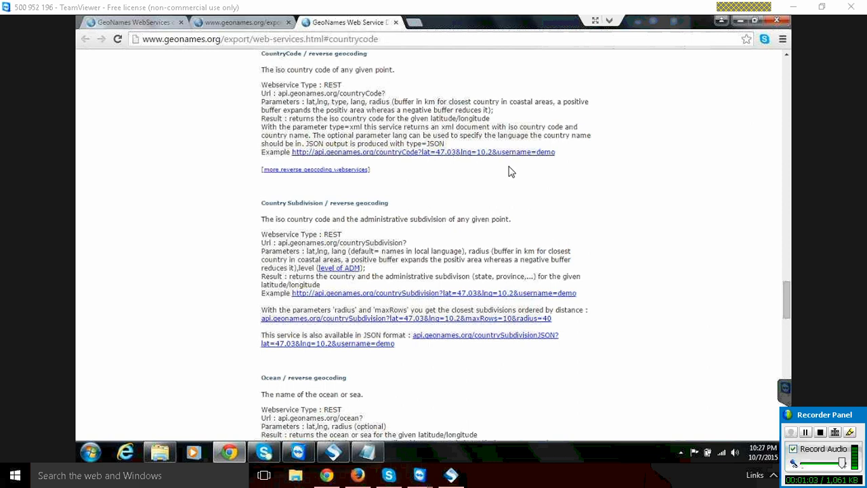
Step: Skim the country code and country subdivision service documentation, and close the extra pages so only the WebServices overview stays open
scroll(498, 199, down, 1)
scroll(500, 195, down, 2)
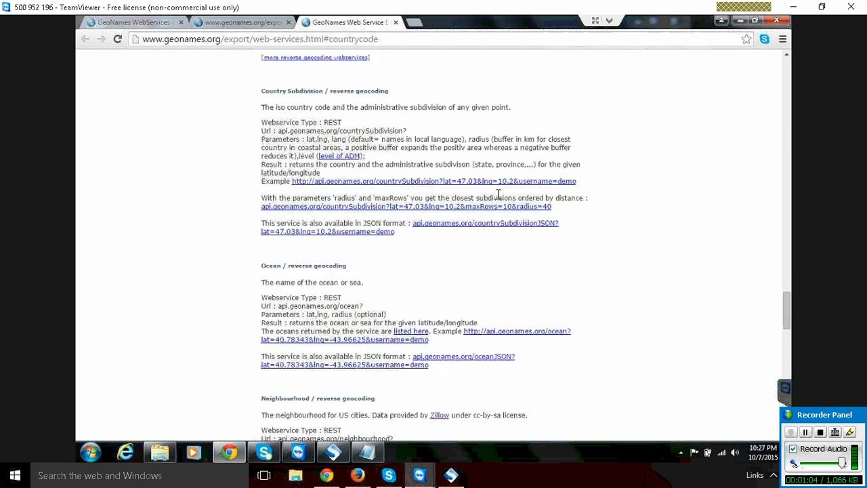
scroll(484, 198, up, 3)
scroll(476, 200, down, 3)
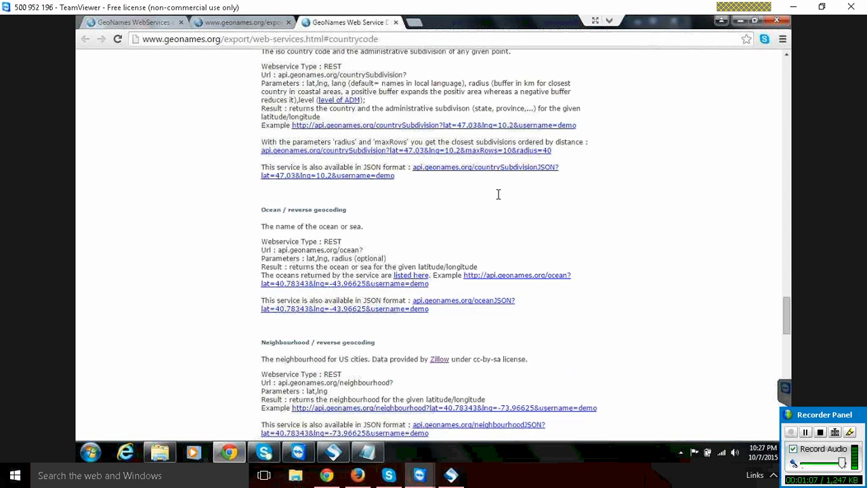
click(396, 22)
click(289, 23)
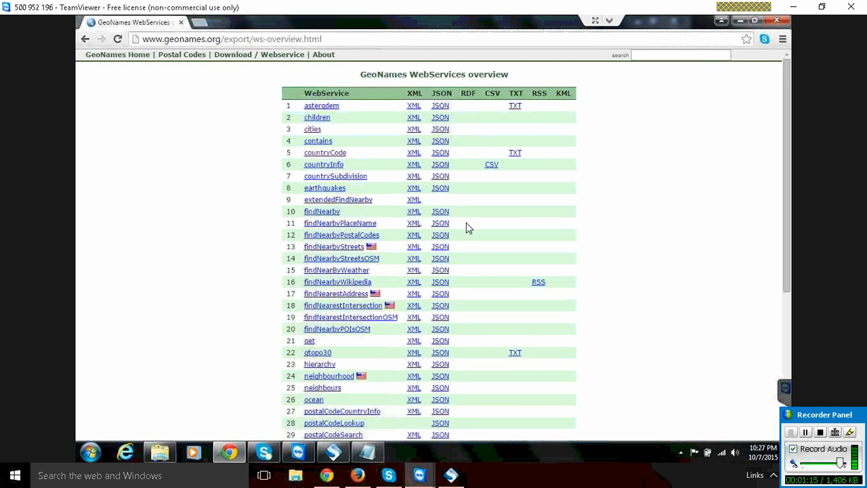
Step: Open the postalCodeCountryInfo documentation from the overview, check its web service type, and view the XML response of its example request
scroll(526, 302, down, 3)
scroll(531, 302, down, 1)
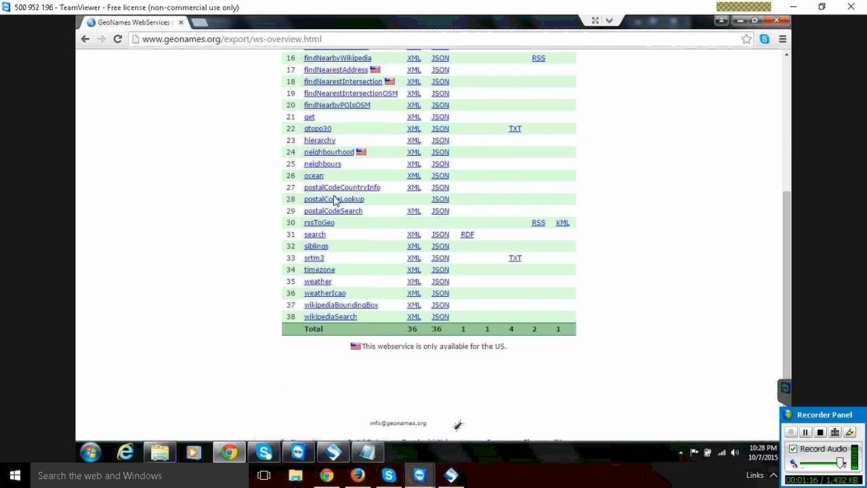
click(352, 191)
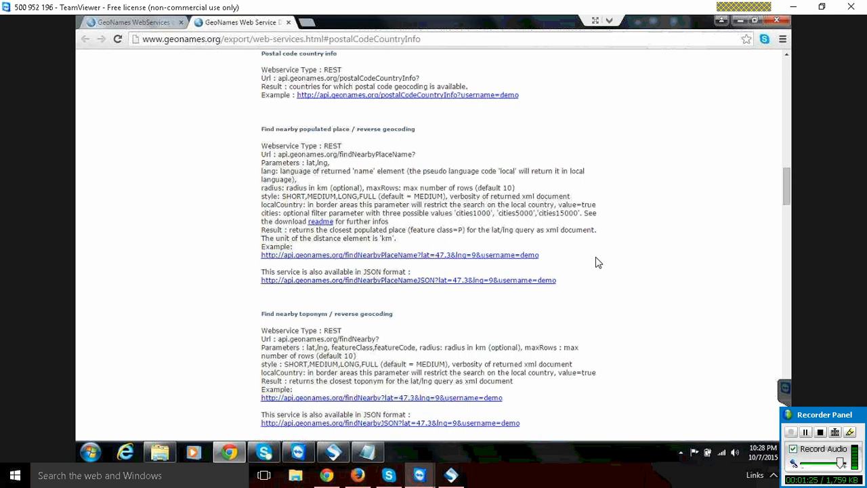
scroll(598, 262, down, 1)
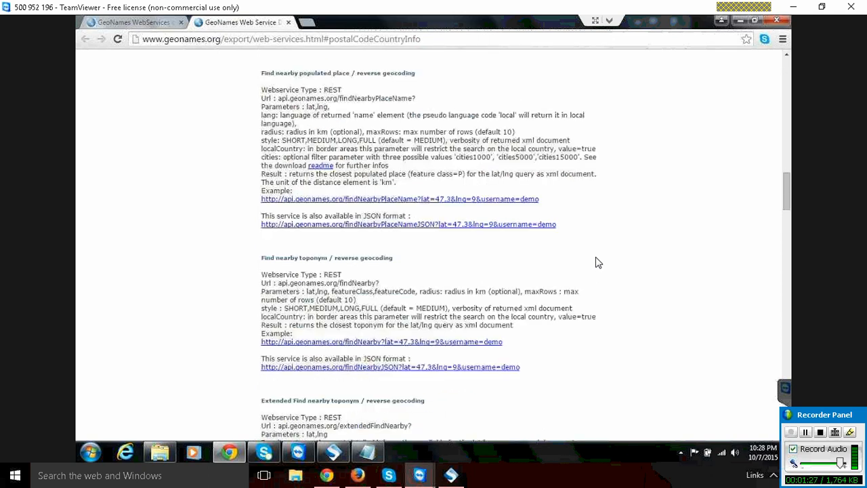
scroll(597, 257, up, 2)
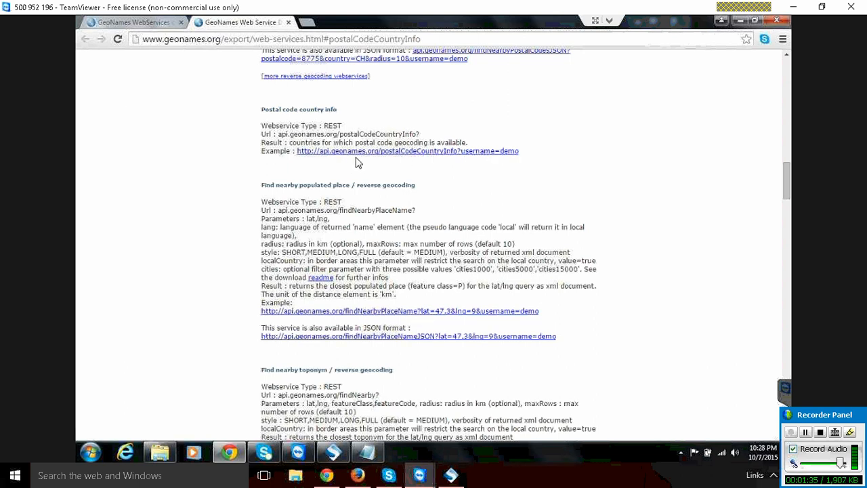
double_click(281, 128)
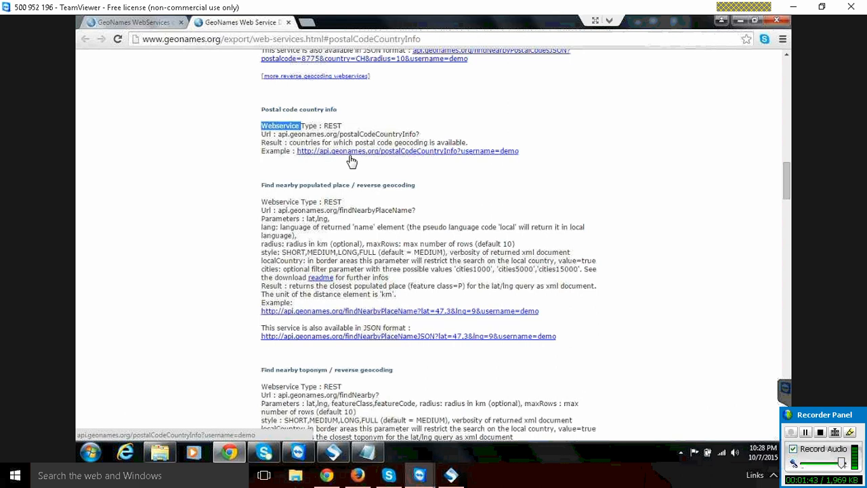
click(475, 153)
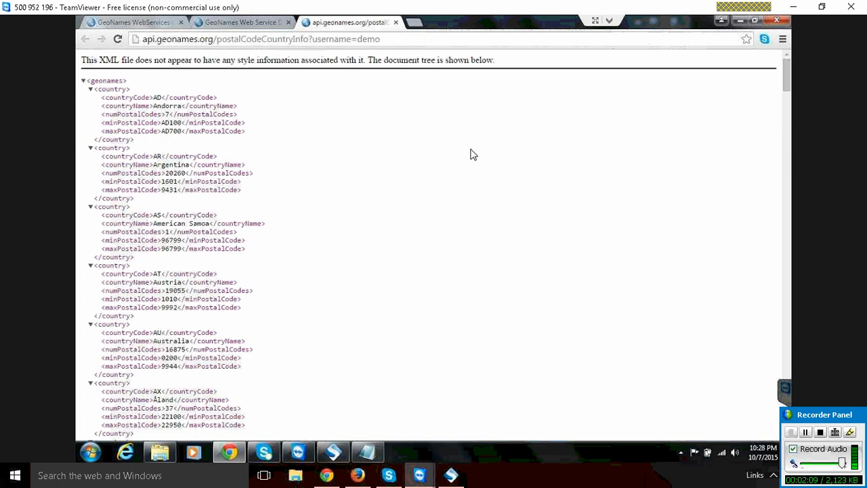
click(259, 24)
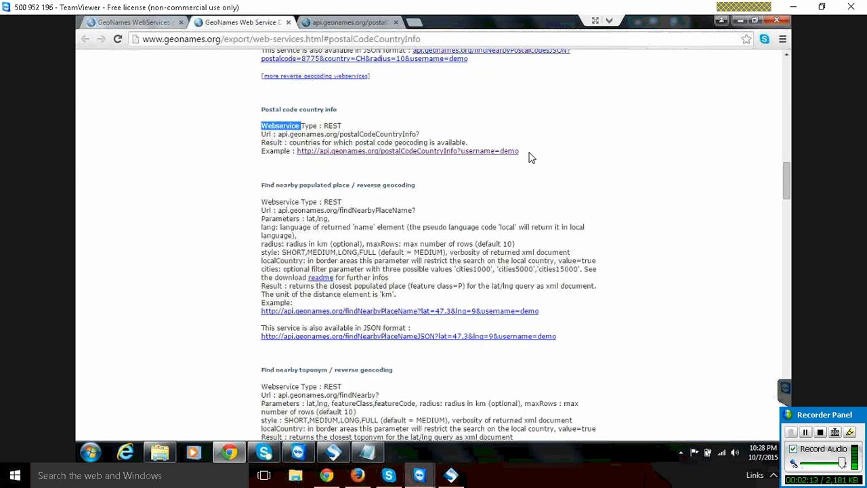
drag(474, 156, 299, 158)
key(ctrl+c)
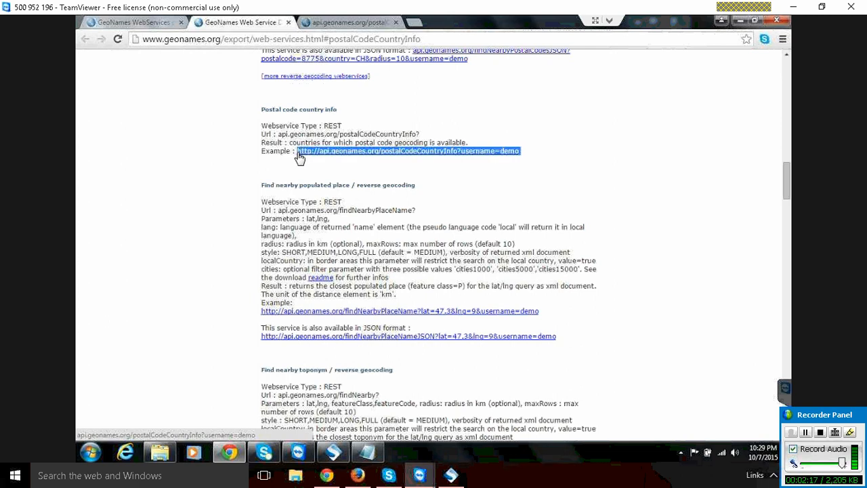
click(376, 455)
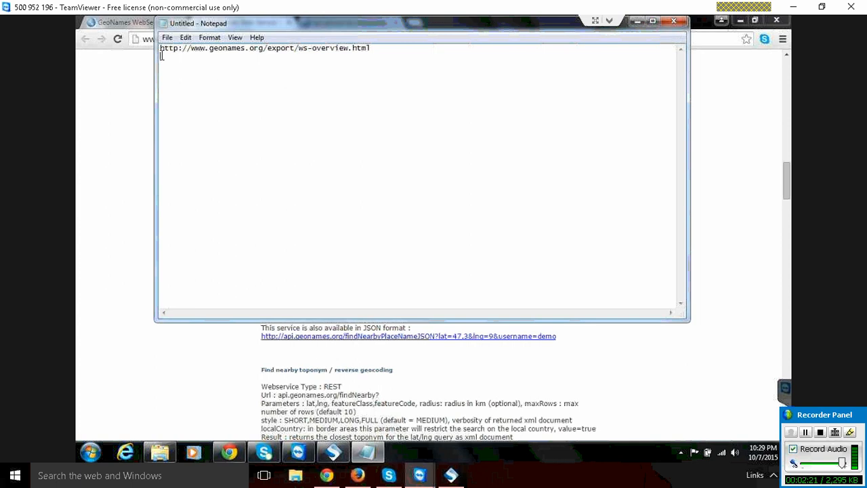
double_click(386, 50)
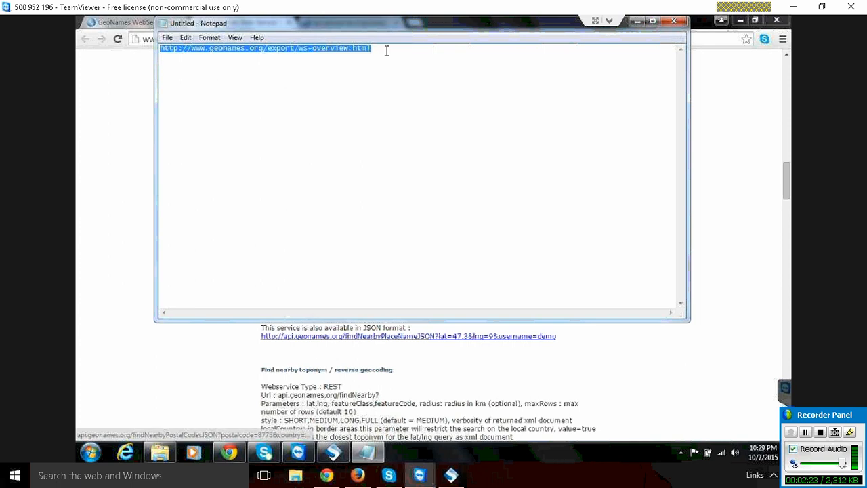
key(ctrl+v)
click(121, 153)
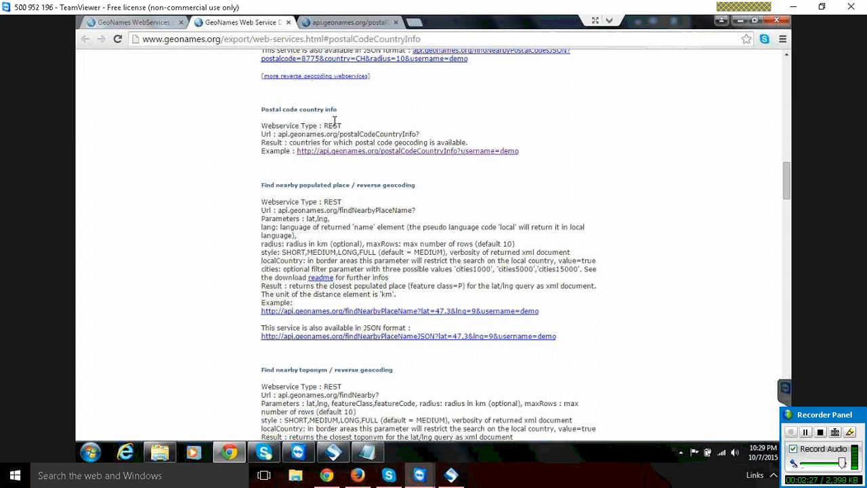
Step: Examine the Postal code country info service's type, its example request, and the query part of the response page's URL
triple_click(334, 124)
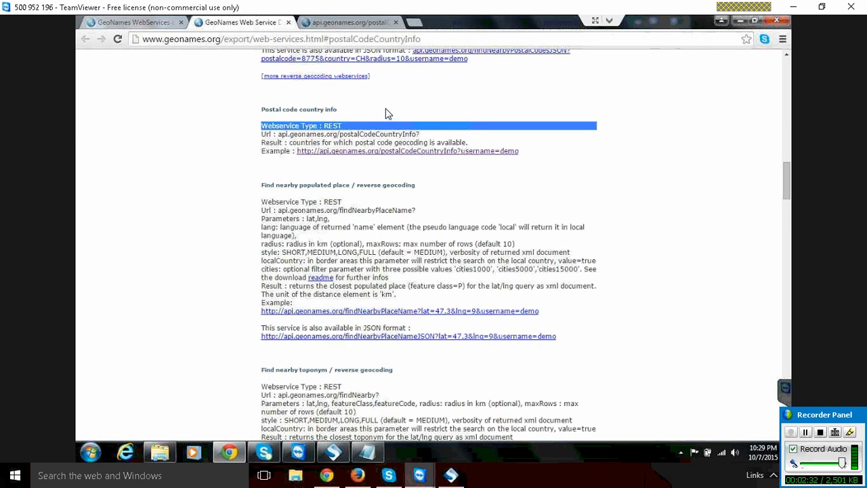
scroll(387, 113, up, 1)
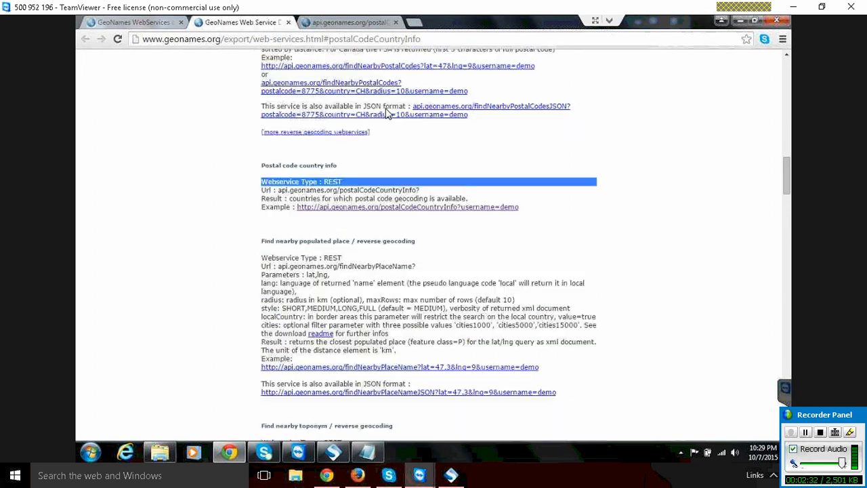
click(417, 174)
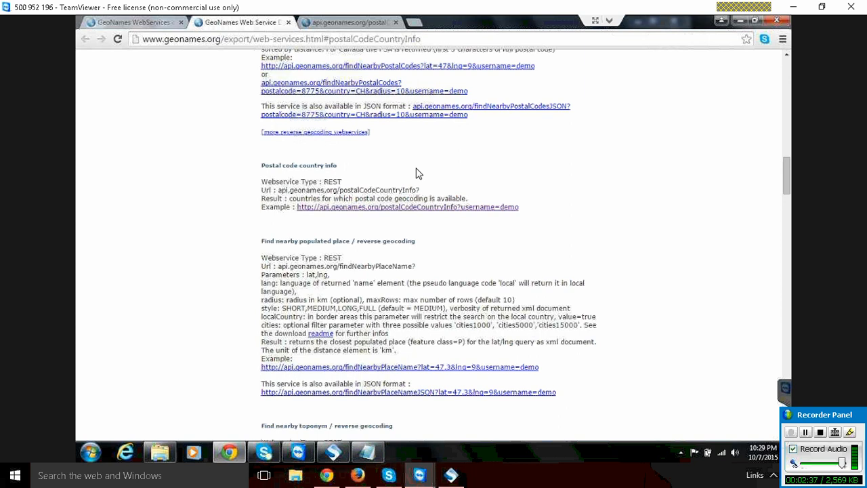
scroll(417, 174, up, 1)
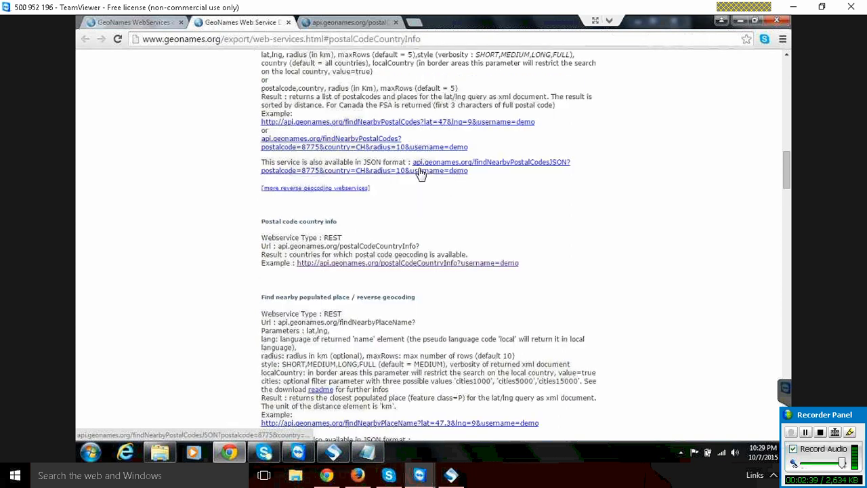
drag(522, 266, 465, 268)
click(407, 269)
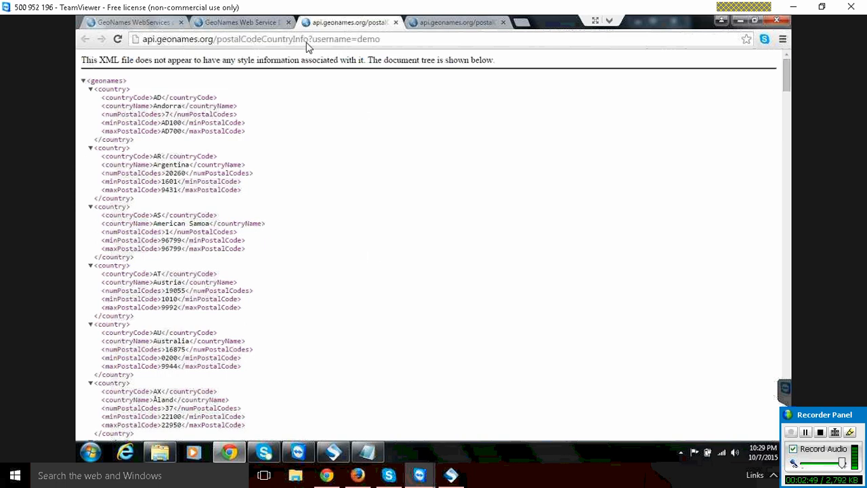
drag(302, 39, 426, 33)
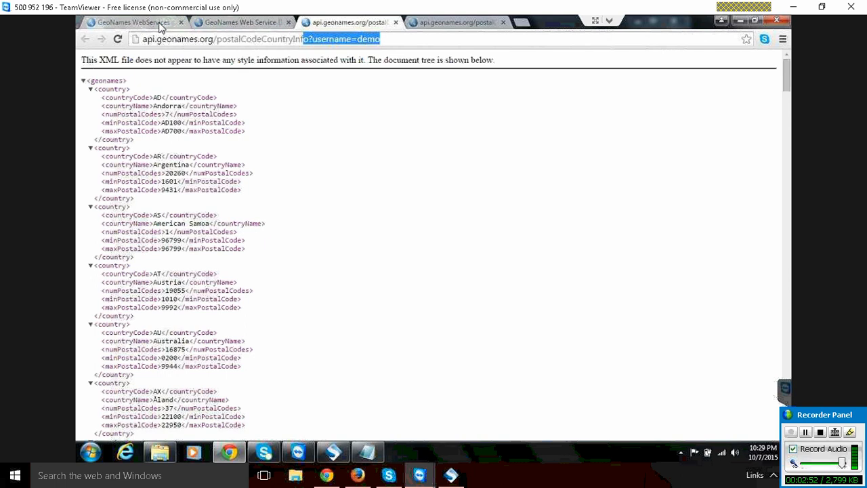
click(136, 23)
Step: Switch to the Notepad note and add the lines "GET" and "Endopoint URL:" below the request URL
click(366, 452)
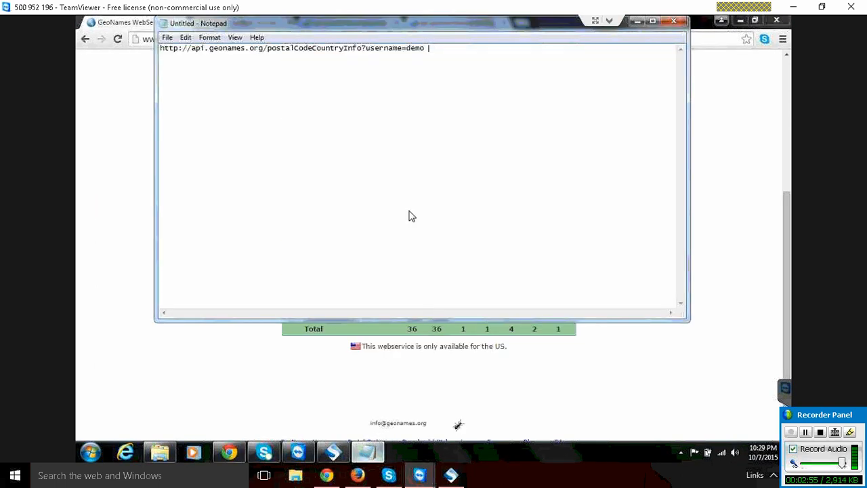
drag(467, 32, 499, 101)
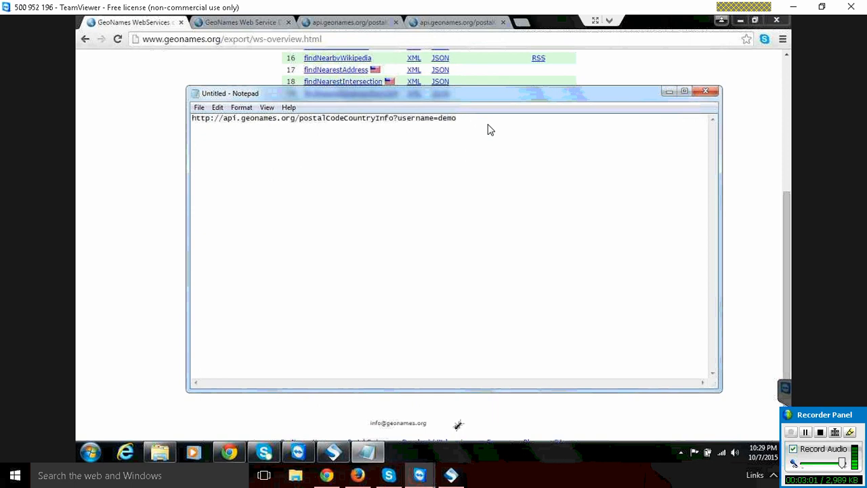
text(ET)
key(Return)
text(Endopoint URL:)
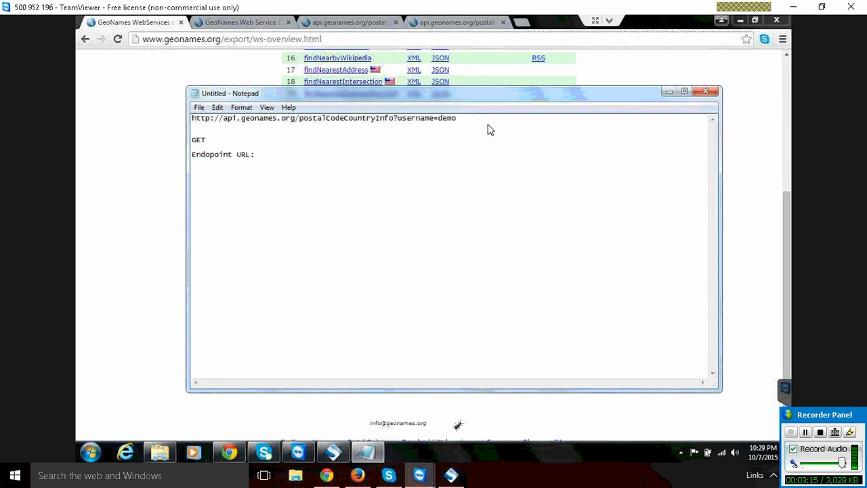
Step: Add the label lines "path/Resourece :" and "Parmaters:" below the endpoint label, and select the three labels
text(th/Resoirce)
key(BackSpace)
key(BackSpace)
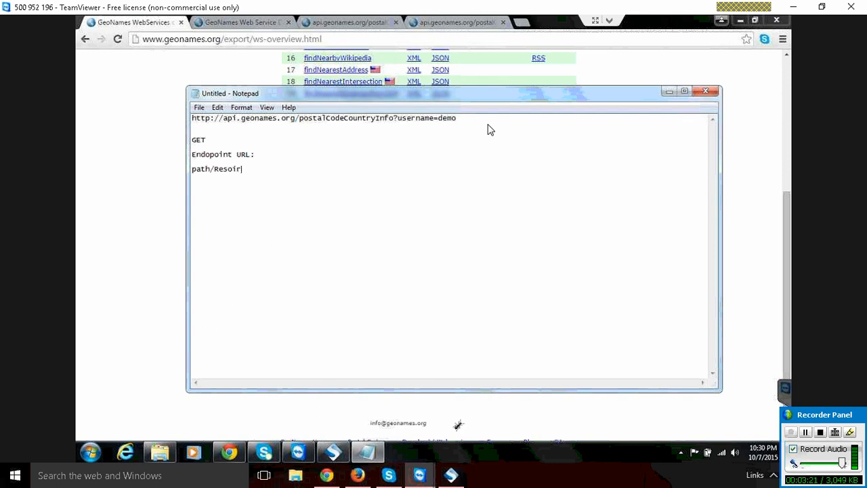
text(rece :)
key(Return)
text(Parmaters:)
drag(237, 184, 181, 154)
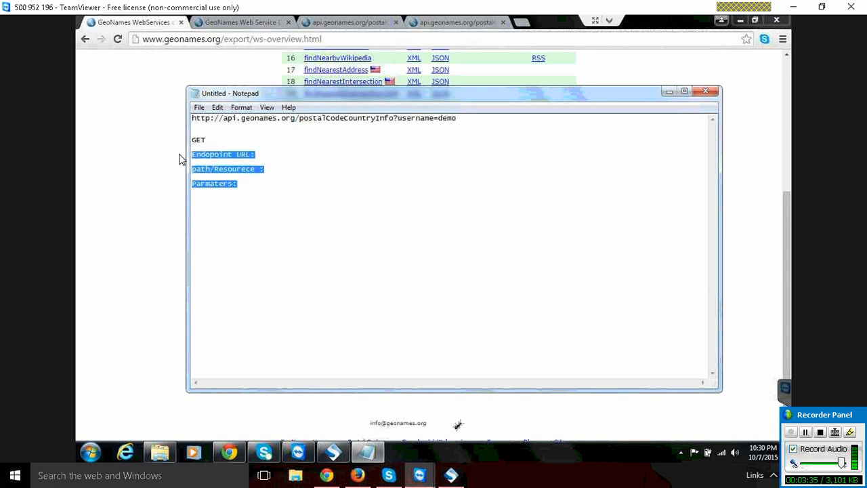
click(292, 153)
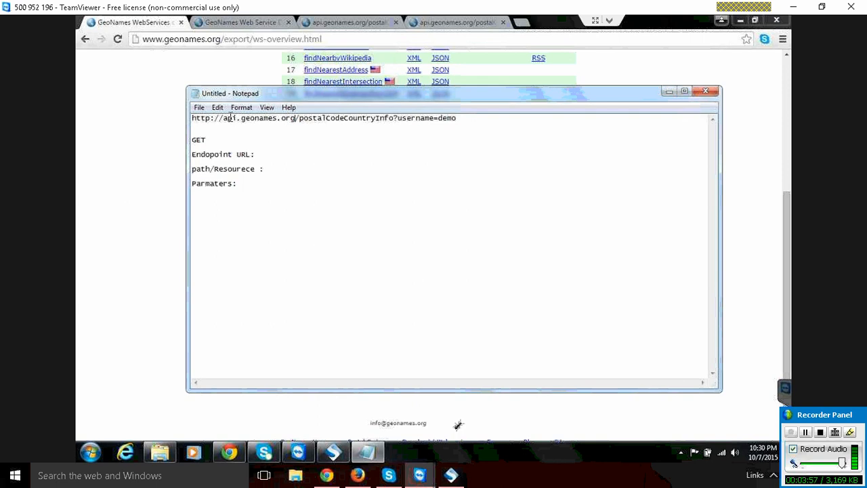
drag(296, 118, 164, 113)
key(ctrl+c)
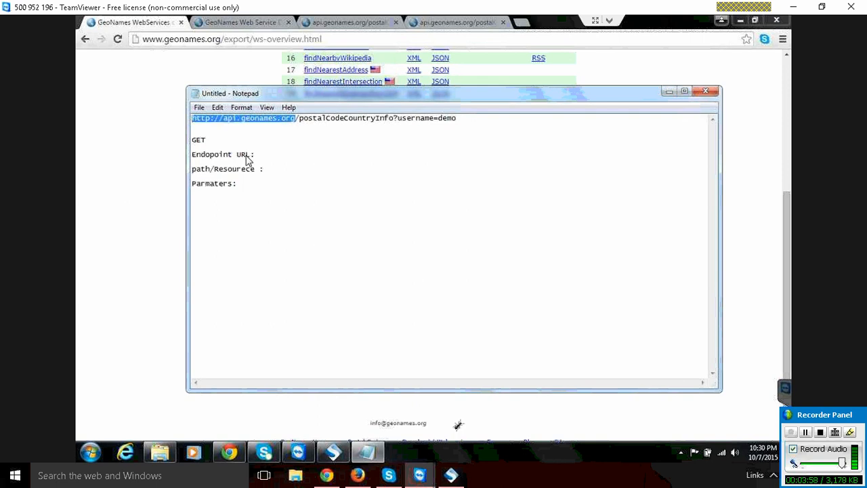
click(280, 156)
key(ctrl+v)
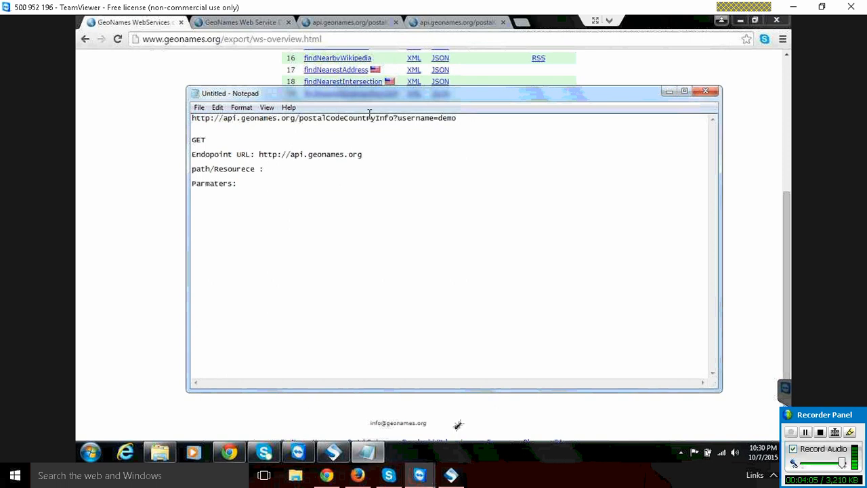
Step: Copy the resource name postalCodeCountryInfo from the request URL into the "path/Resourece :" line
double_click(396, 120)
key(ctrl+c)
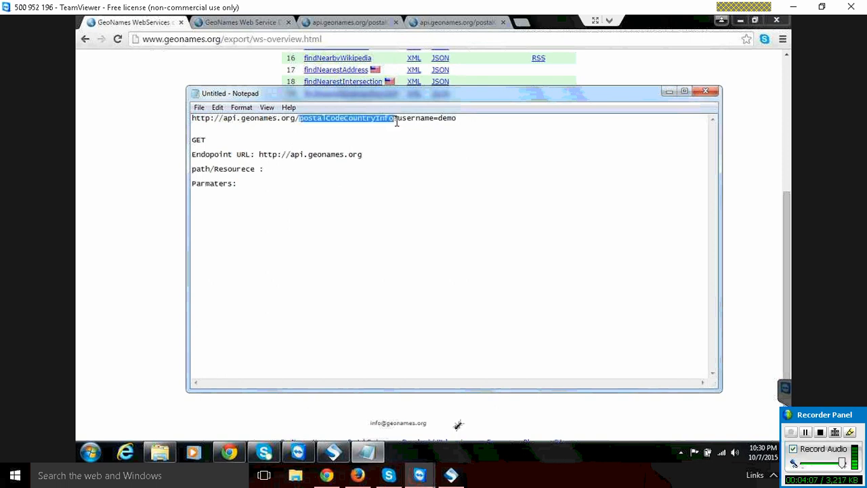
click(314, 172)
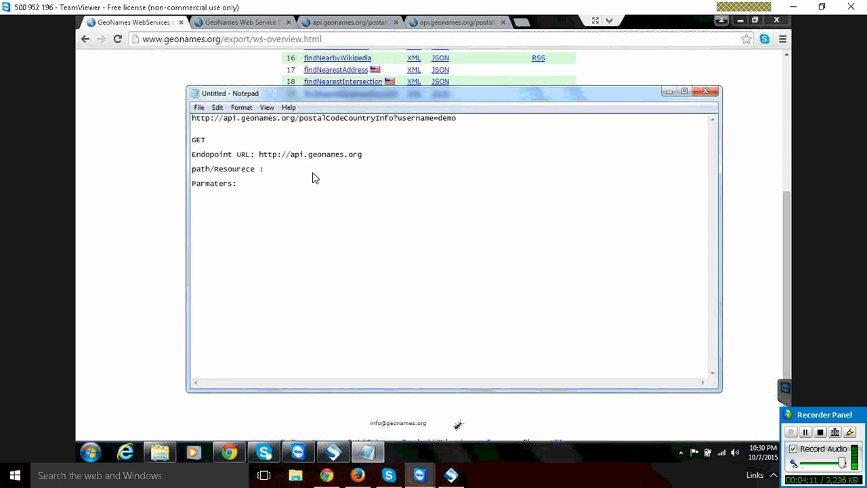
key(ctrl+v)
Step: Copy the parameter name "username" from the request URL into the parameters line and extend its label to "Parmaters/parmeter name :"
drag(399, 118, 430, 122)
key(ctrl+c)
click(278, 181)
key(ctrl+v)
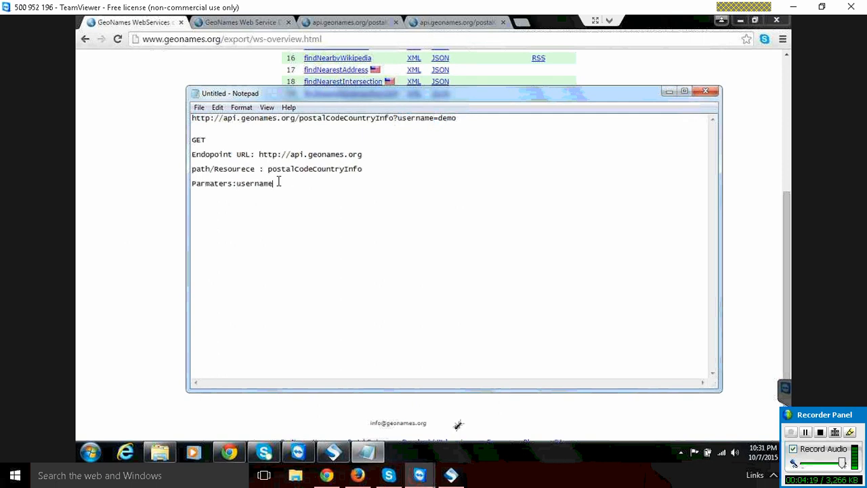
key(shift+Home)
click(239, 183)
text(/parmeter name)
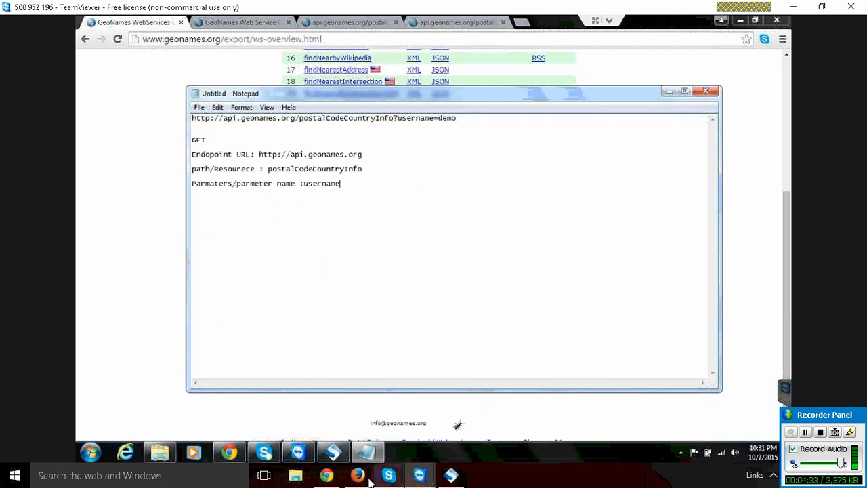
Step: Switch to SoapUI Pro
click(335, 453)
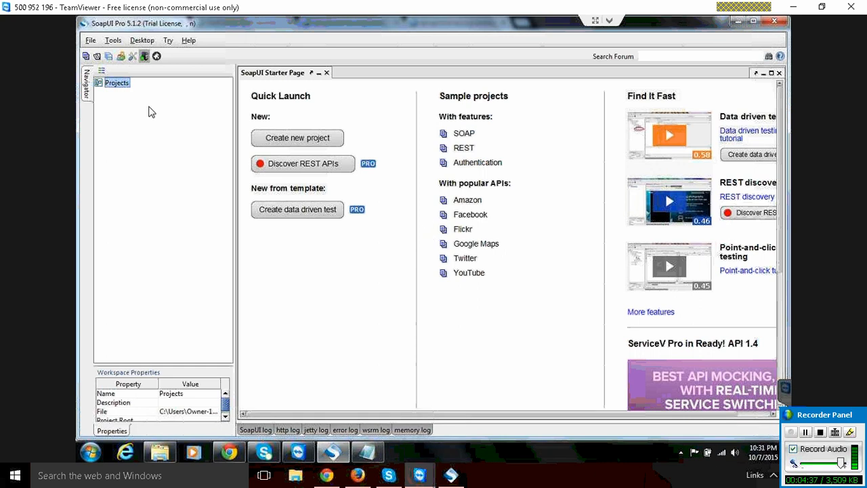
click(90, 40)
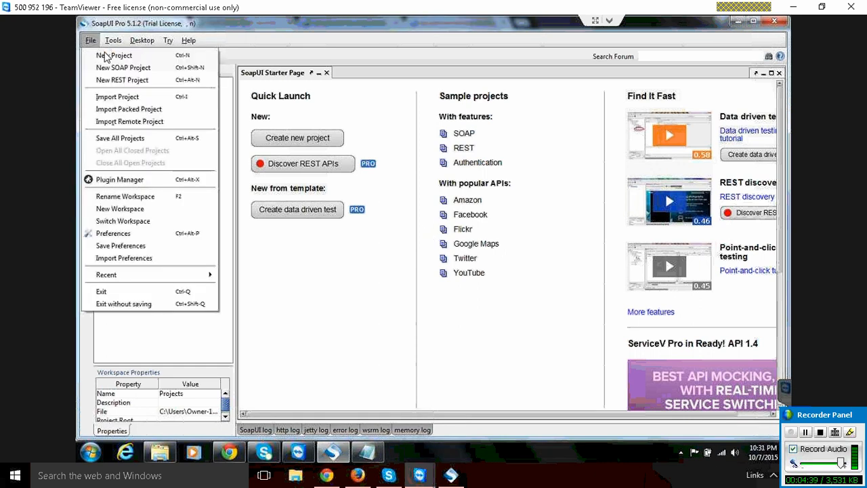
click(115, 65)
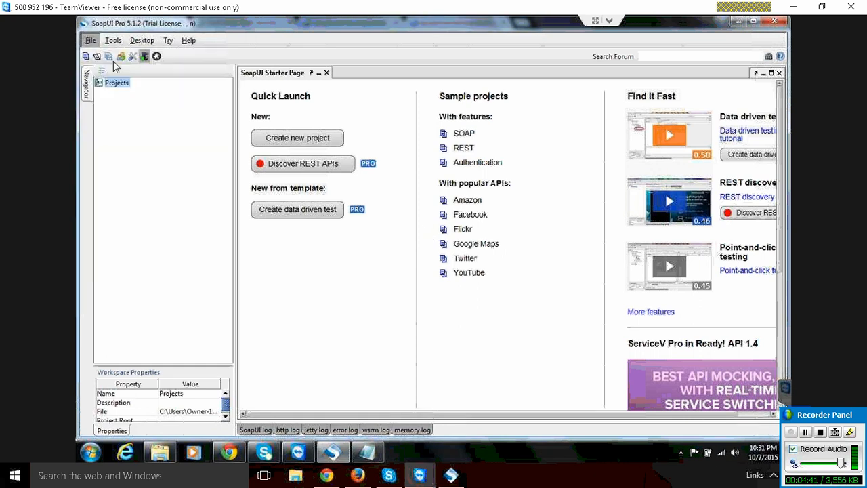
click(573, 290)
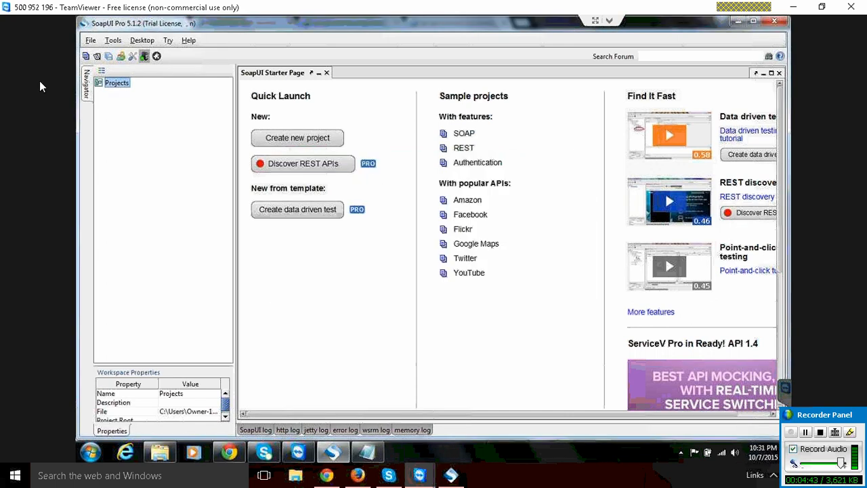
Step: Create a new REST project from URI, entering "test" as the URI
click(90, 40)
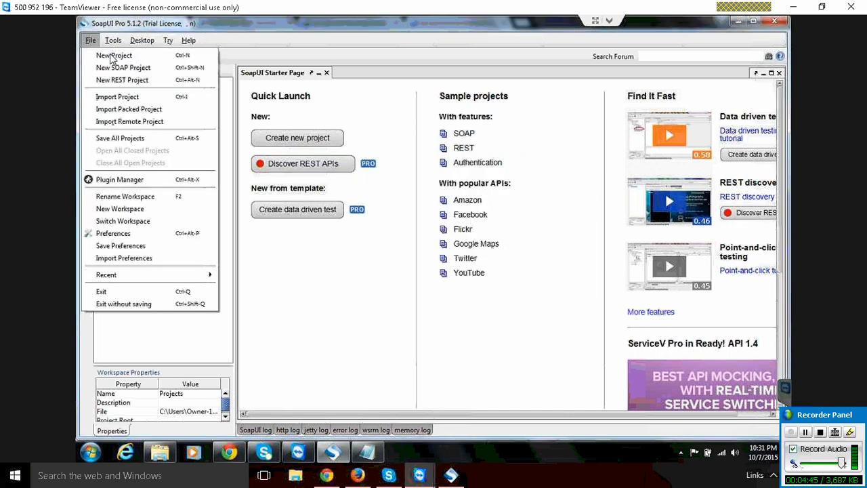
click(112, 57)
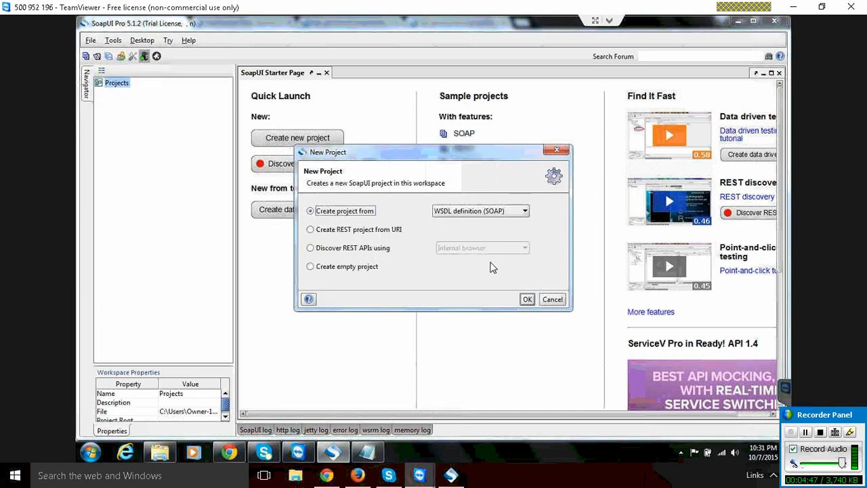
click(366, 248)
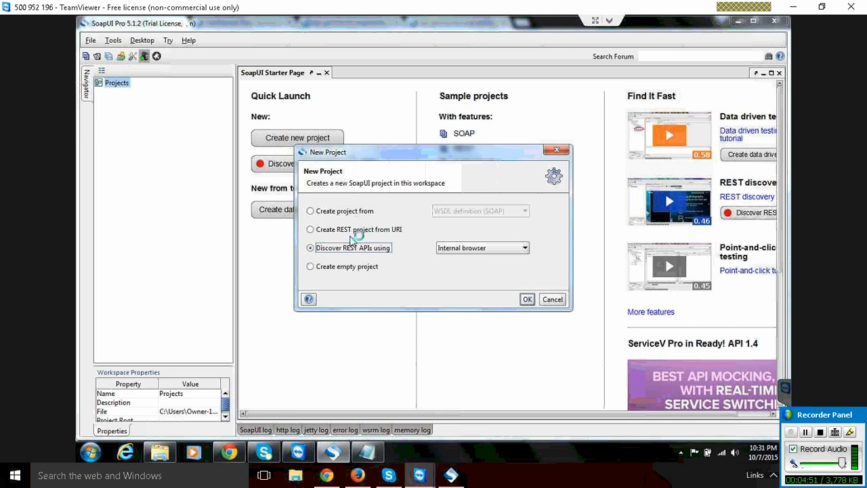
click(363, 230)
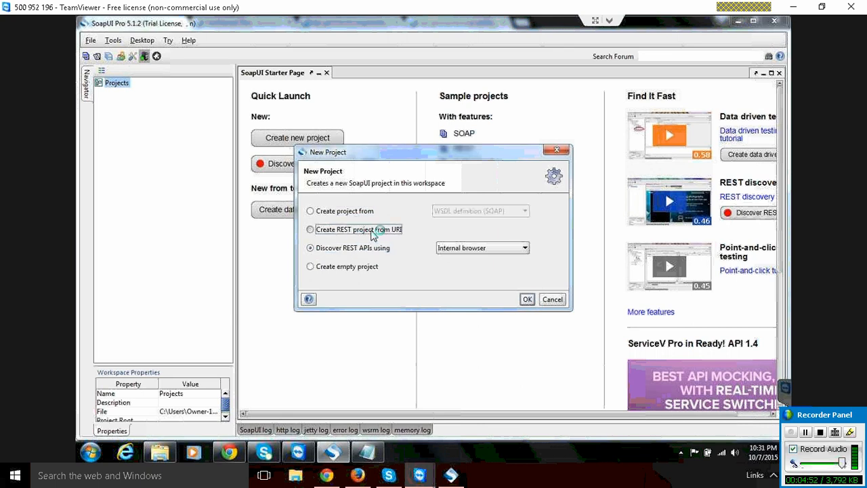
click(527, 299)
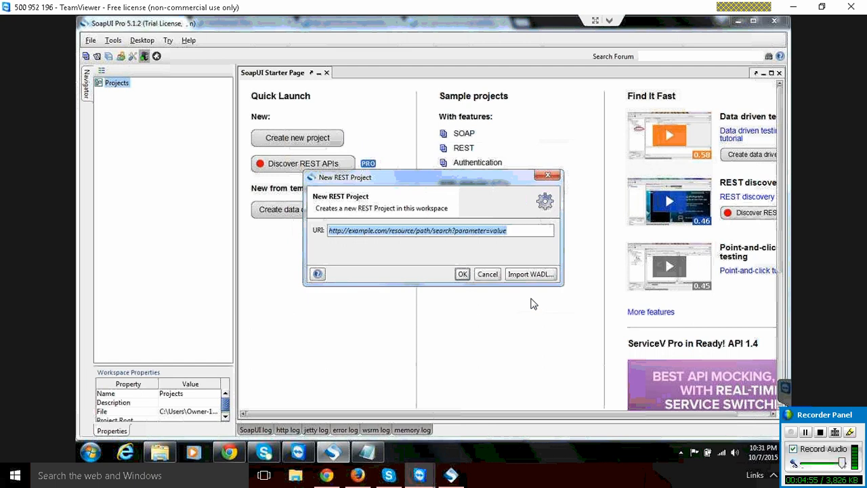
text(http)
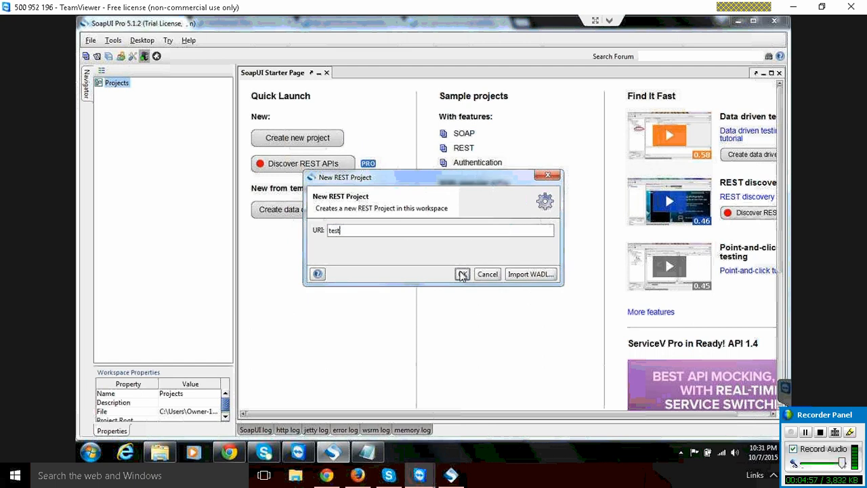
click(462, 274)
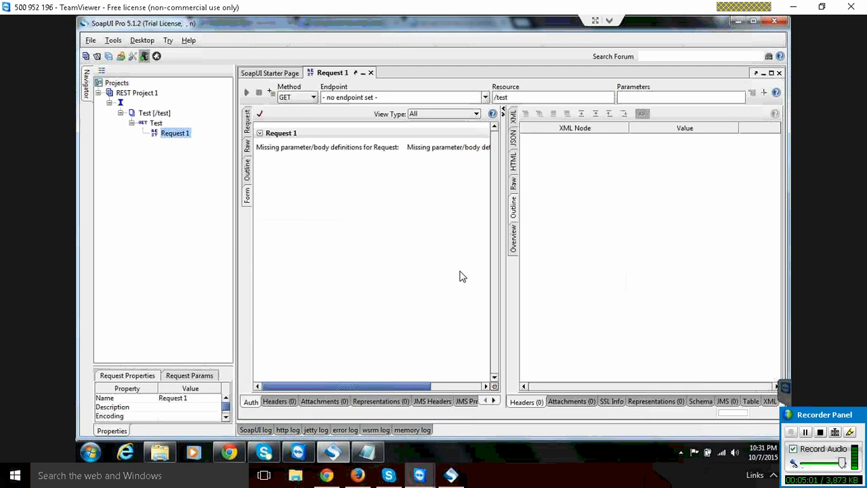
Step: Widen the project tree area and enlarge the properties area beneath it
click(131, 94)
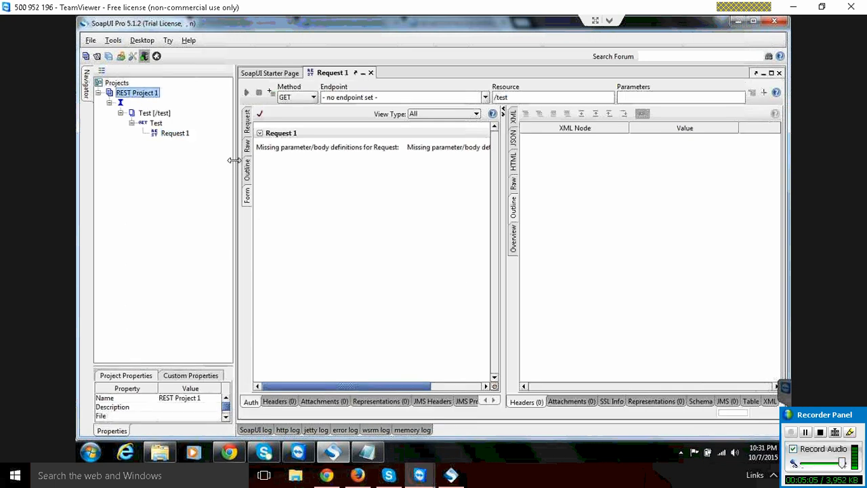
drag(233, 160, 305, 157)
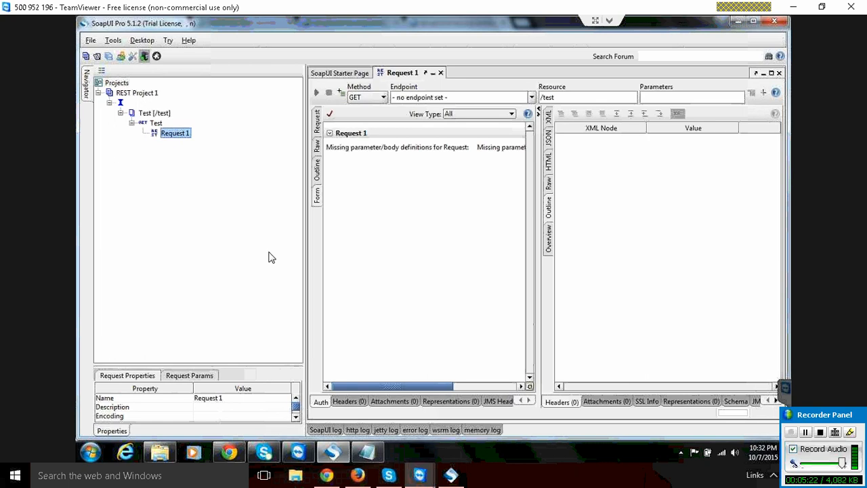
drag(263, 366, 260, 300)
click(230, 335)
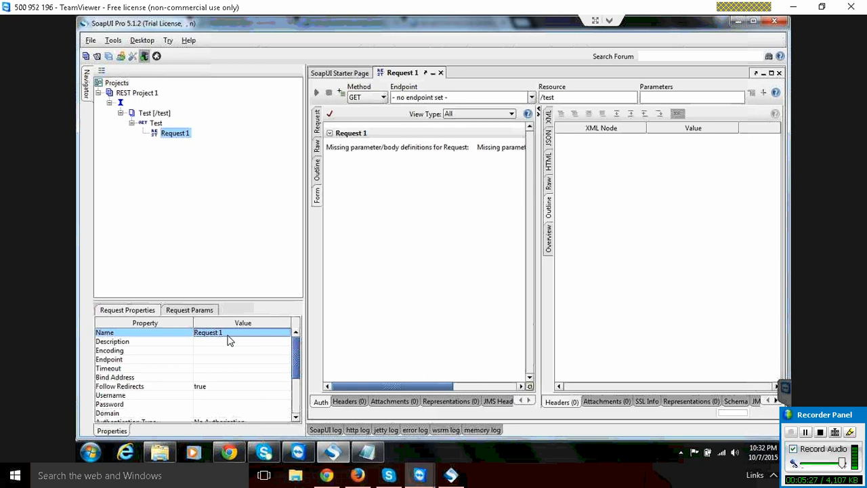
Step: Rename the REST project as "REST ProjectgeoNameCountryCodeInfo" in its project properties
click(147, 95)
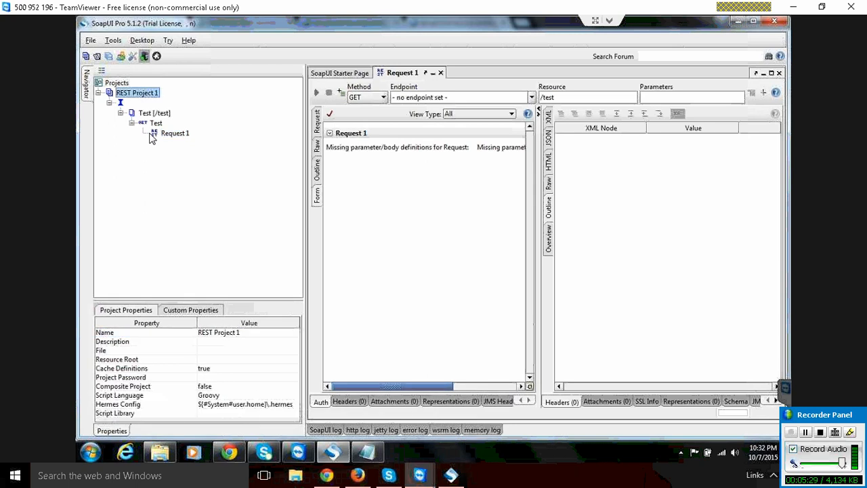
click(243, 334)
drag(244, 334, 192, 330)
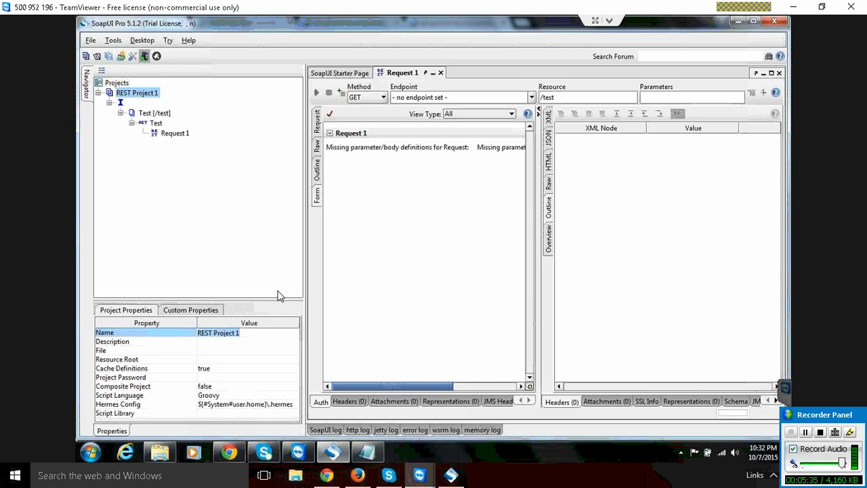
click(246, 337)
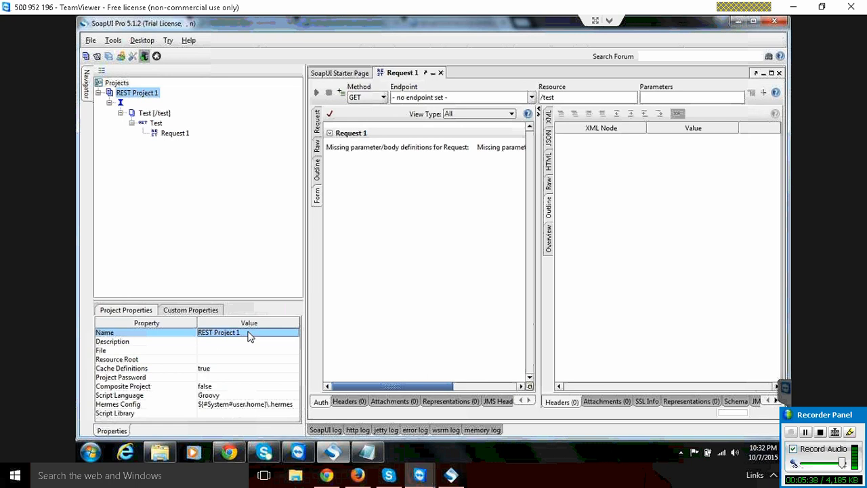
click(248, 334)
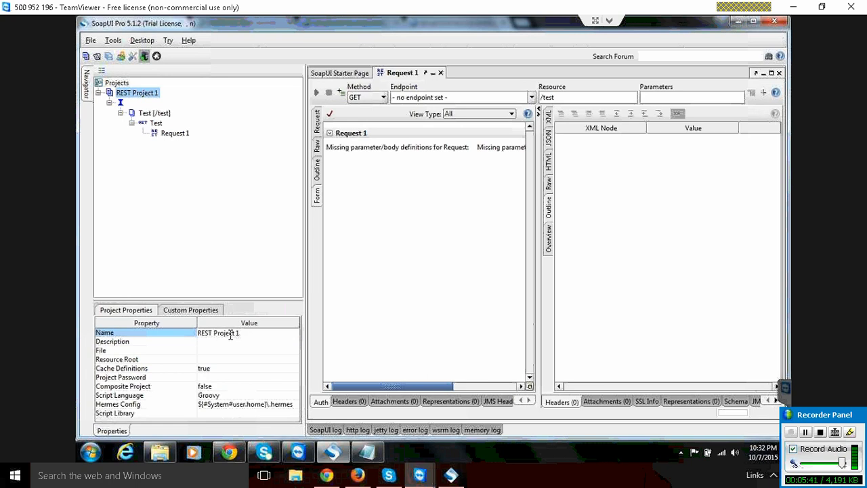
drag(234, 335, 264, 331)
text(GE)
key(BackSpace)
key(BackSpace)
text(qec)
text(o)
key(BackSpace)
text(Name)
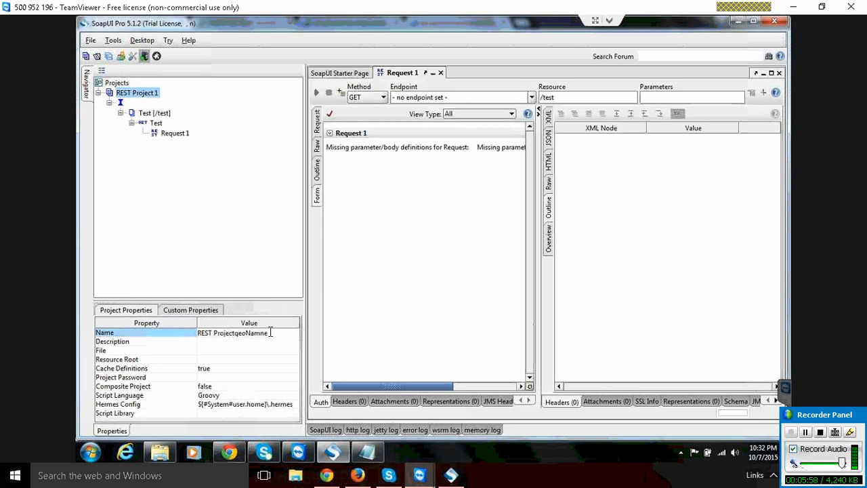
key(BackSpace)
text(CountryCodeInfo)
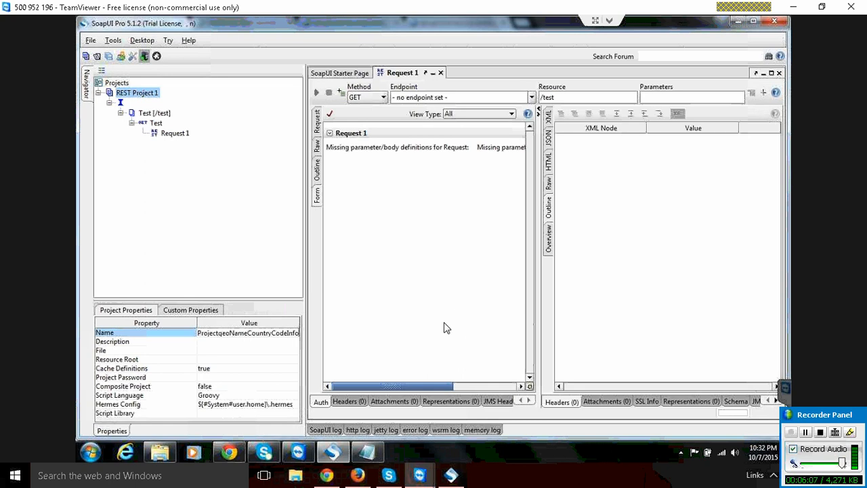
key(Return)
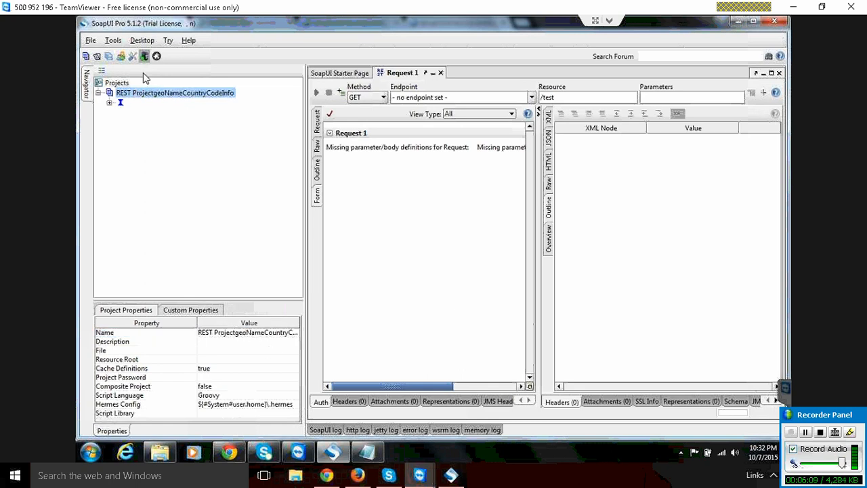
Step: Expand the project's unnamed service and its Test resource, and review the service's overview, service endpoints and WADL content
click(109, 103)
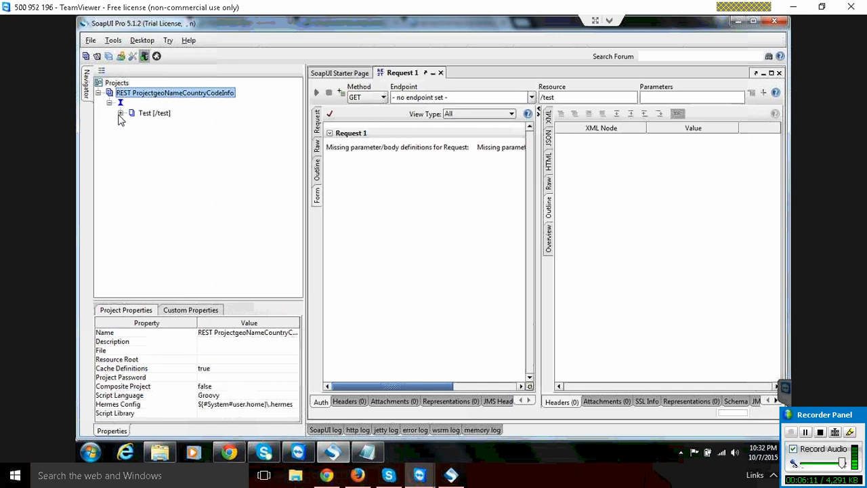
click(121, 113)
click(120, 104)
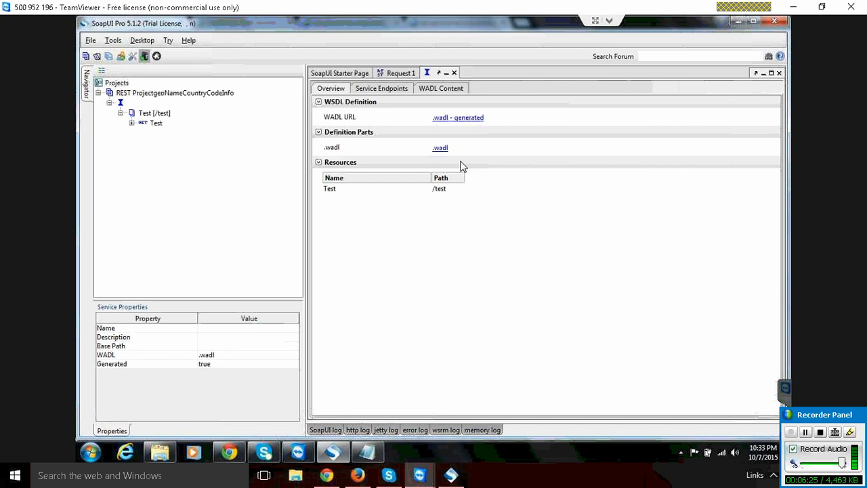
click(334, 91)
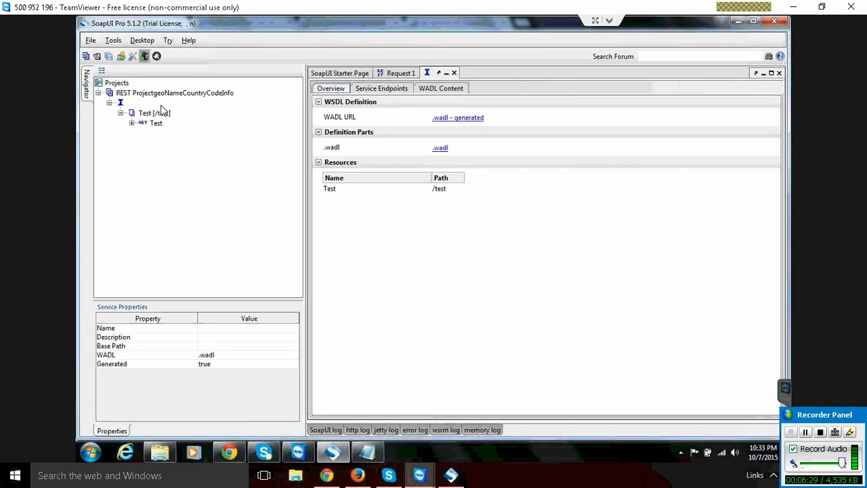
click(369, 93)
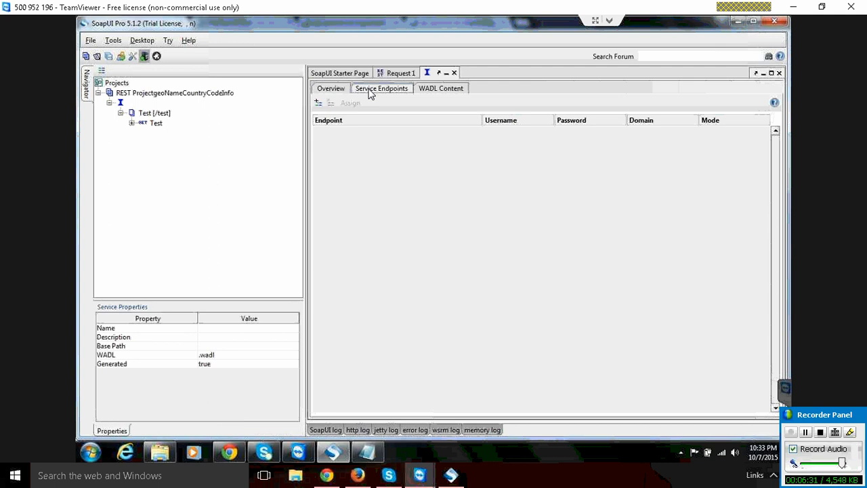
click(453, 91)
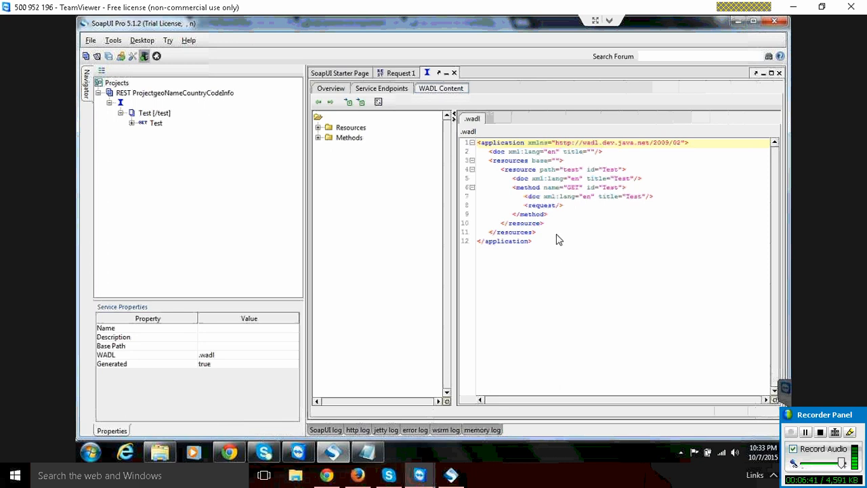
click(330, 88)
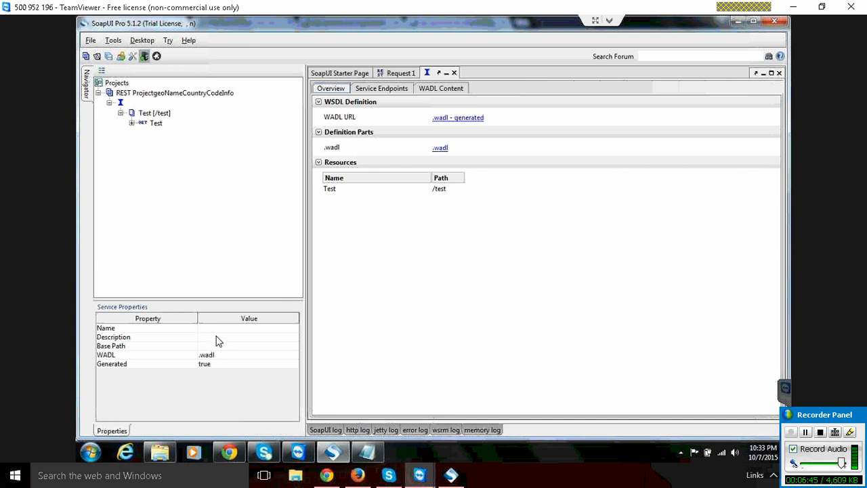
Step: Set the unnamed service's name to "geoNameCountryCodeinfo" in its service properties
click(238, 329)
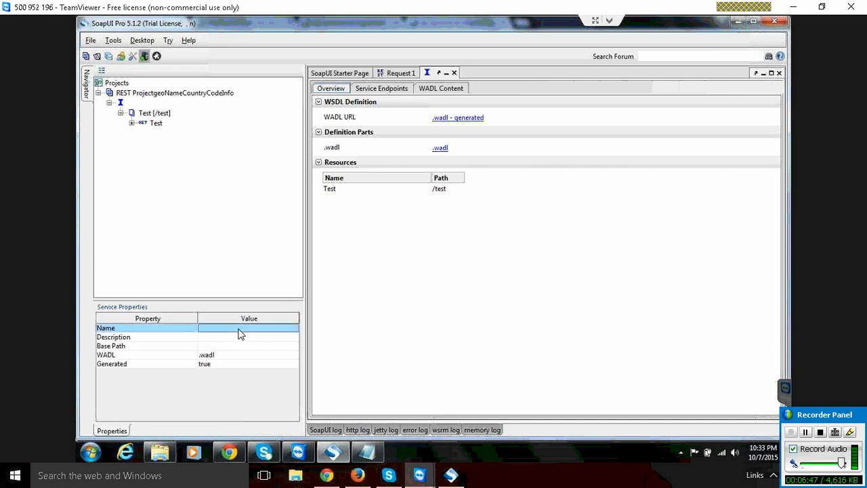
click(239, 328)
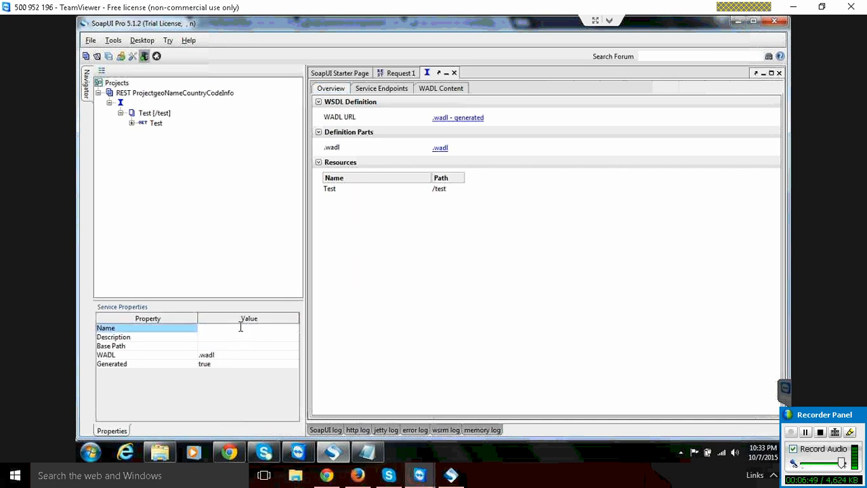
text(g)
text(eoNameCountryOC)
key(BackSpace)
key(BackSpace)
text(CodeInfo)
click(161, 345)
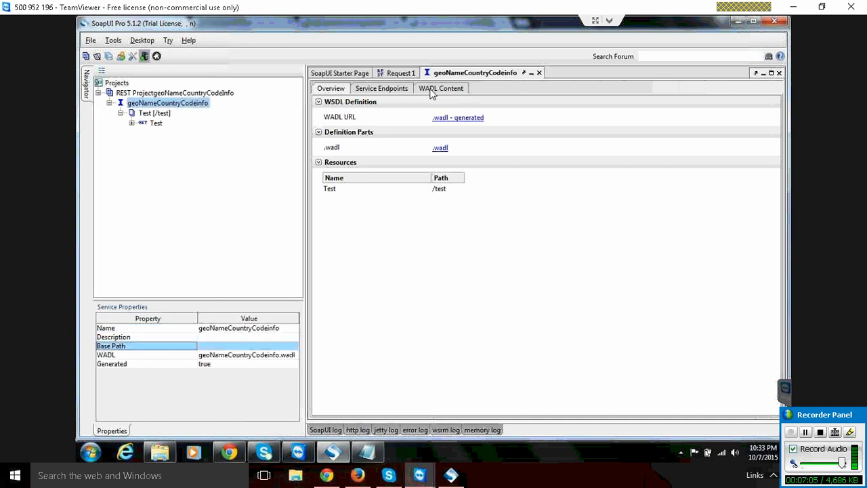
Step: Review the service's endpoints, the Test resource's parameters, the Test GET method and the editor of Request 1
click(382, 89)
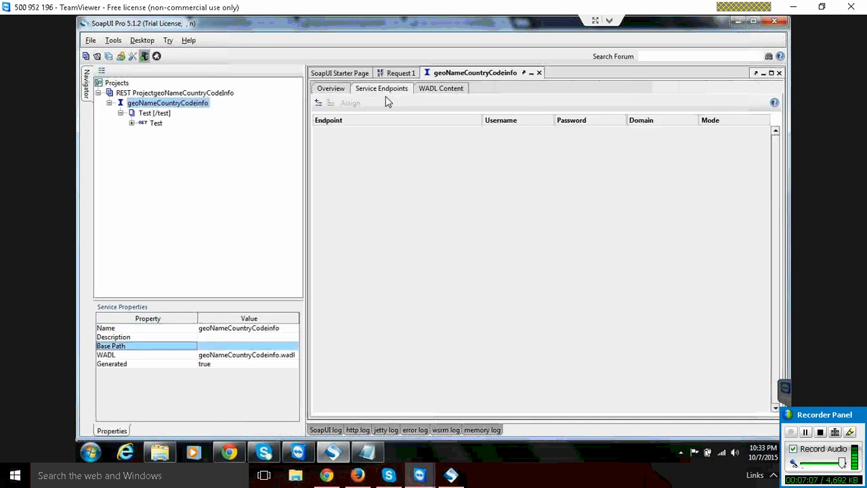
click(158, 115)
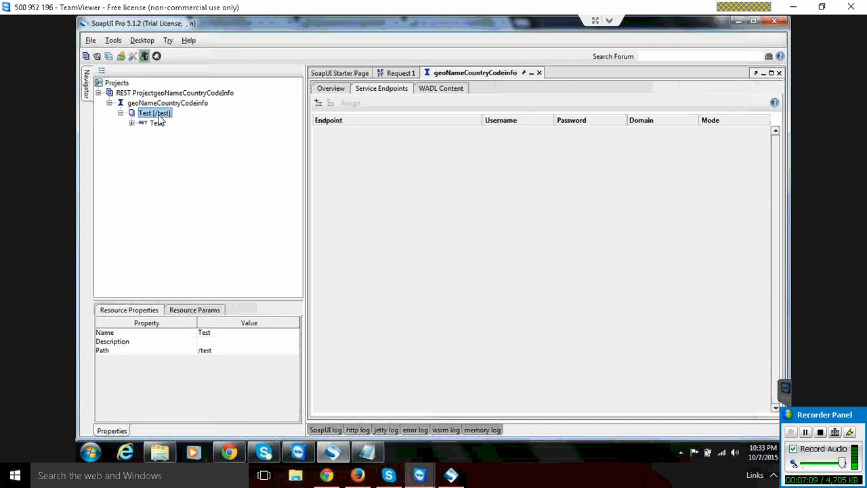
double_click(160, 119)
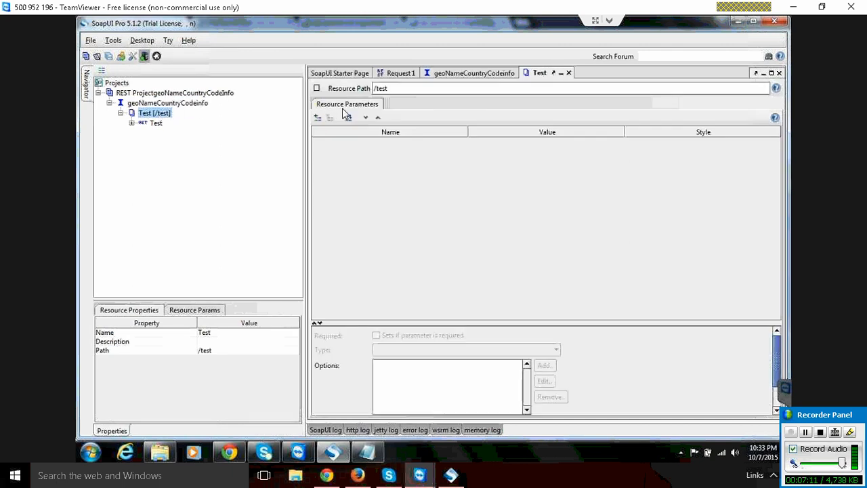
double_click(150, 123)
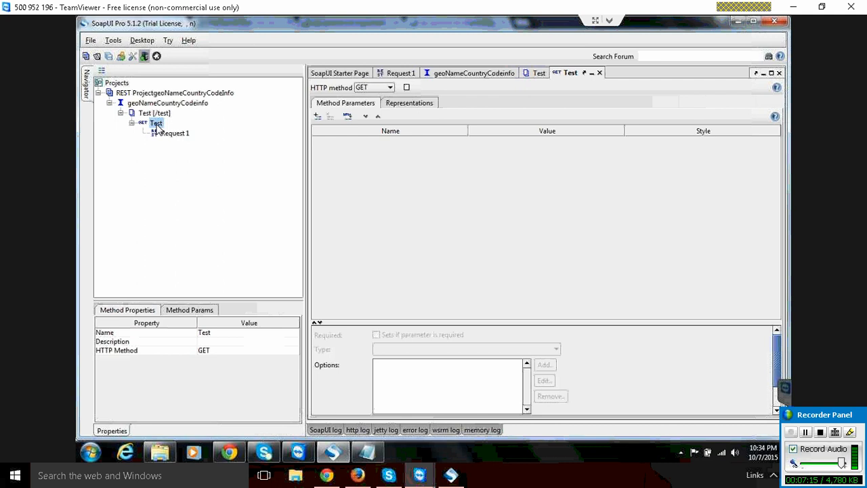
double_click(171, 134)
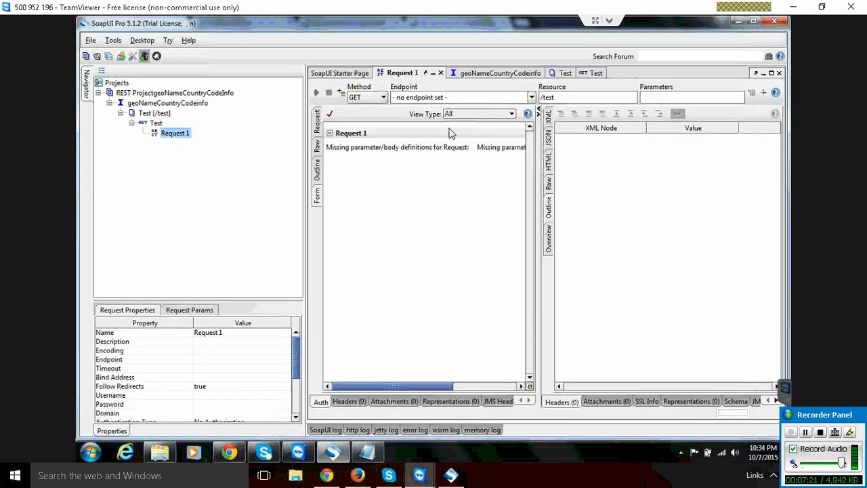
Step: Show the geoNameCountryCodeinfo service's properties, hiding and restoring the properties area
click(167, 103)
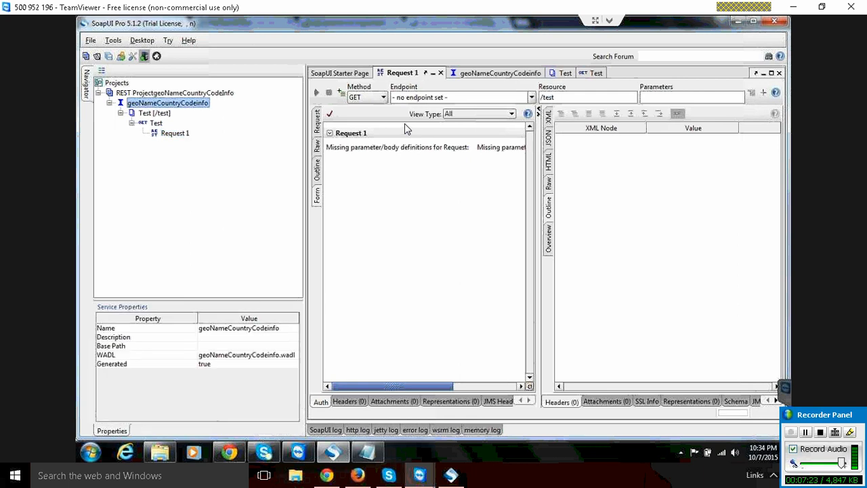
click(155, 329)
click(110, 432)
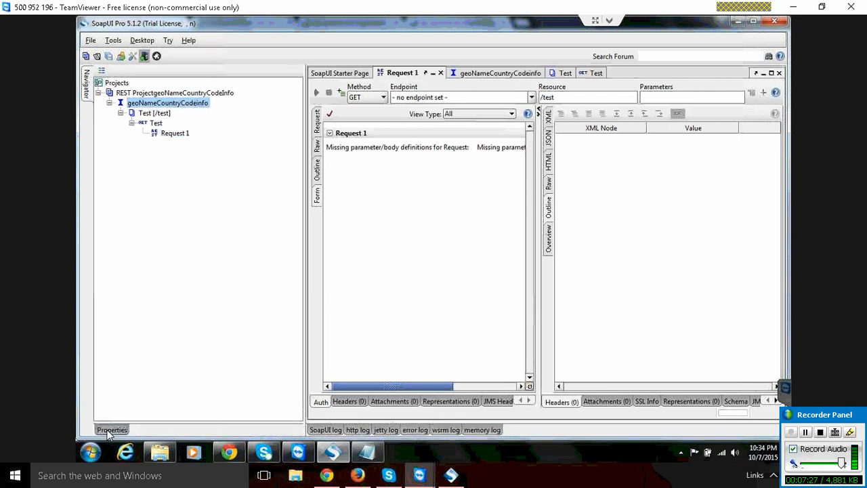
click(110, 431)
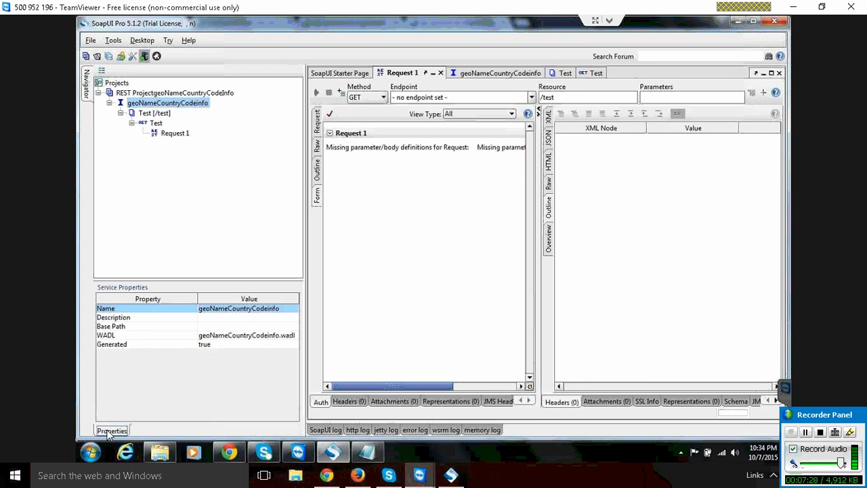
click(110, 431)
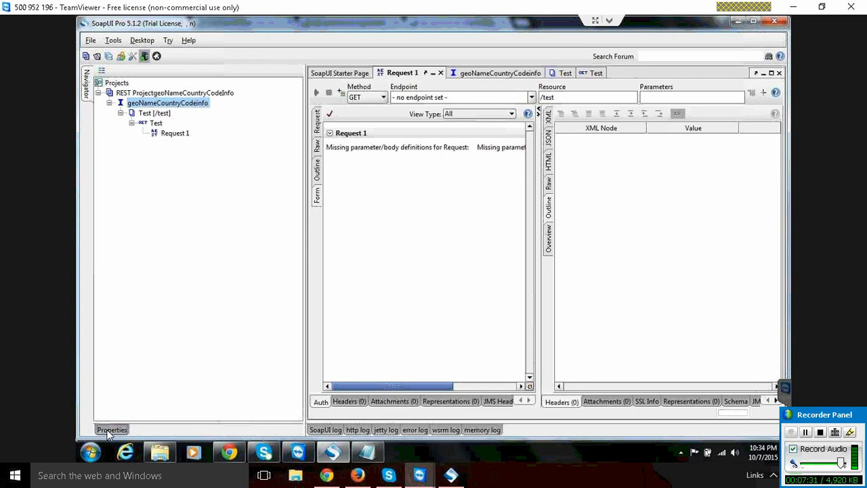
click(109, 431)
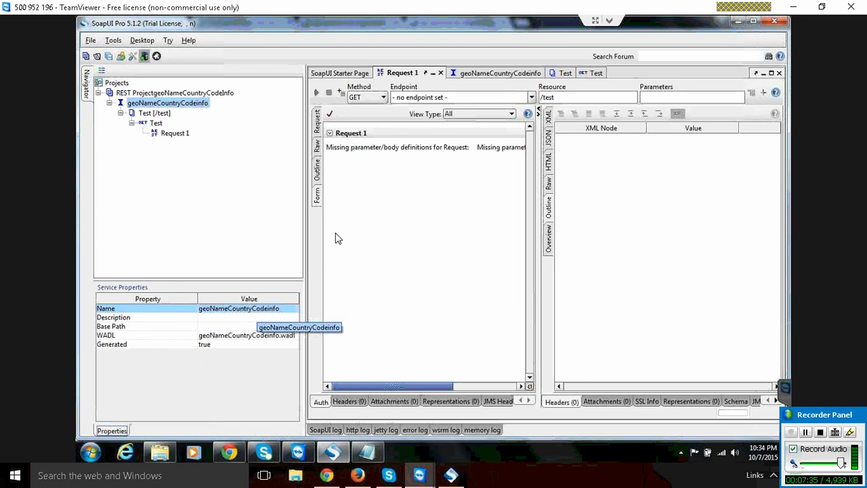
Step: Change the service's name to "geoNameCountryCodeinfoaa" in its service properties
double_click(238, 309)
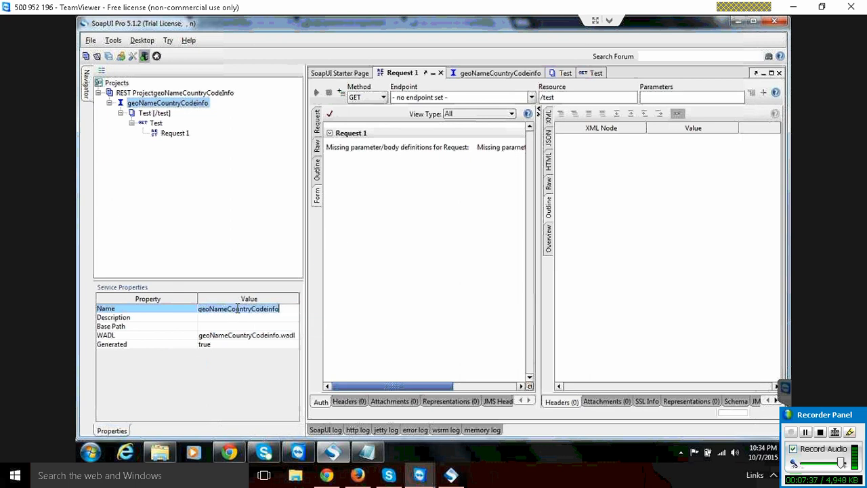
click(287, 308)
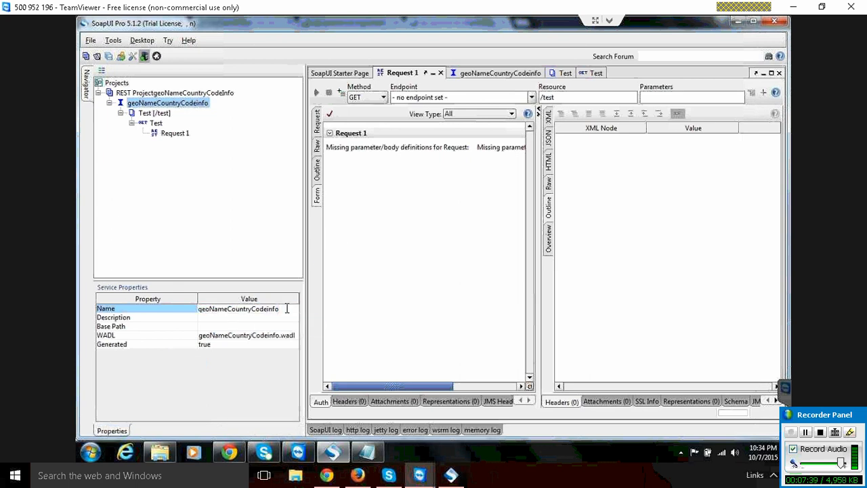
click(262, 336)
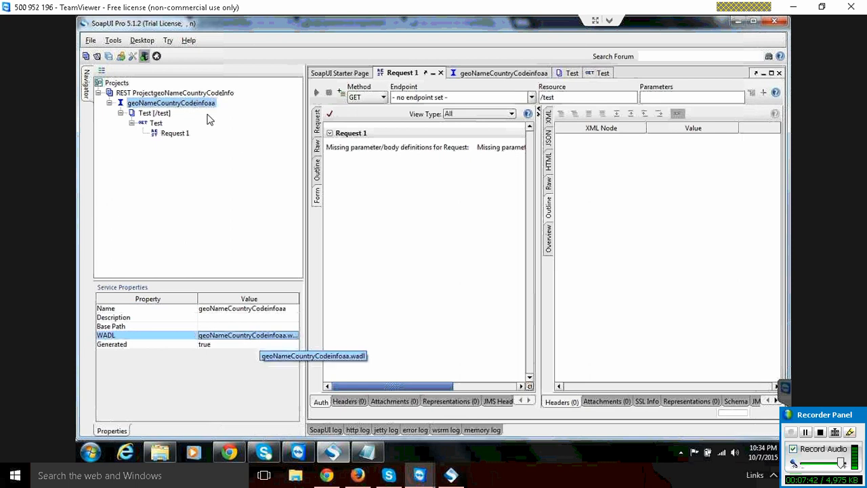
Step: Clear the service's name completely in its service properties
click(280, 309)
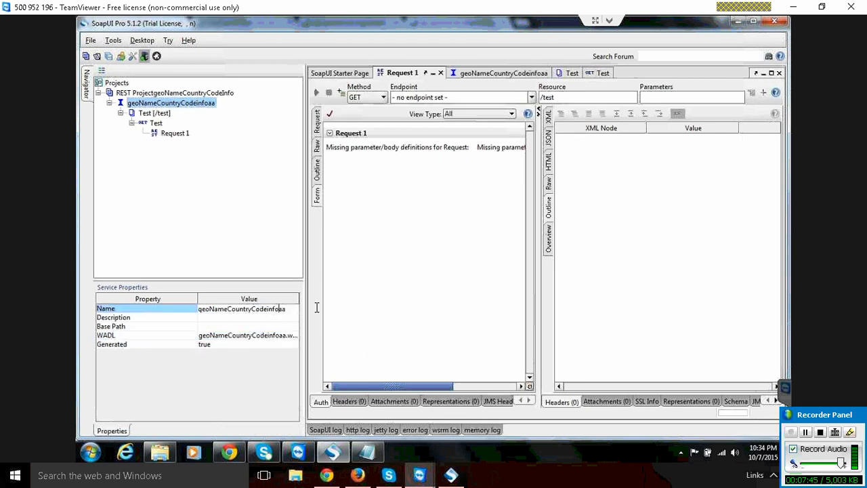
drag(280, 309, 318, 307)
key(ctrl+a)
key(BackSpace)
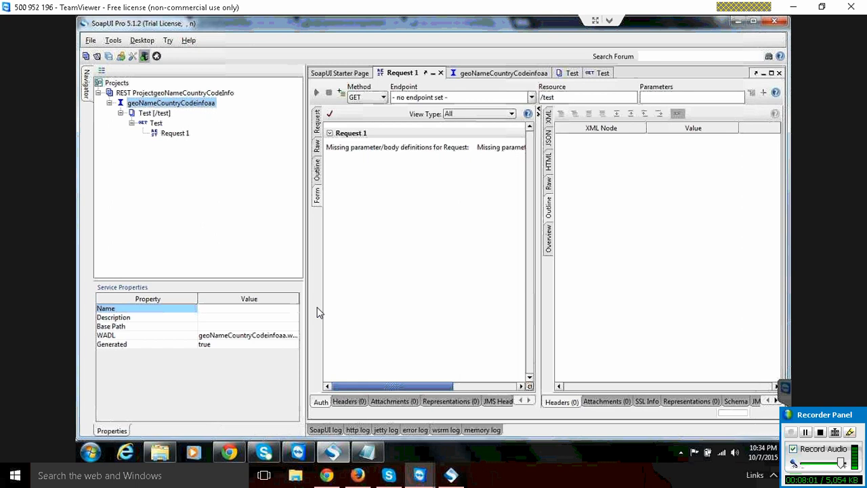
click(253, 347)
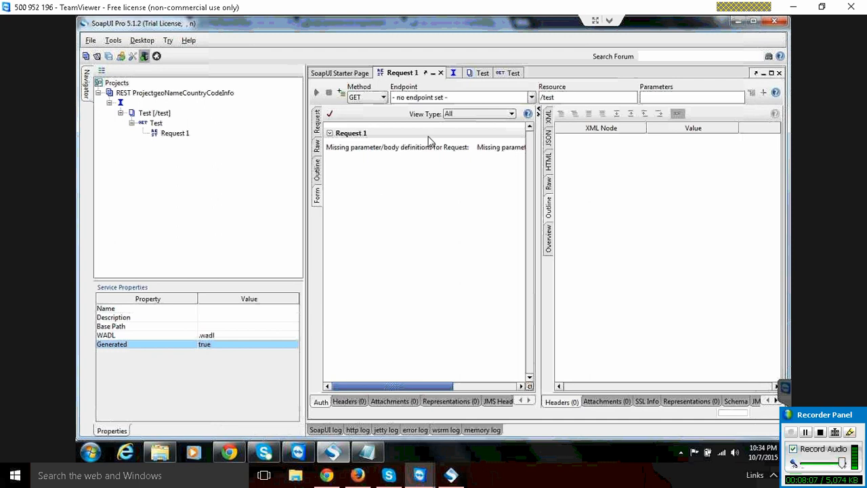
Step: Delete the unnamed service from the REST ProjectgeoNameCountryCodeInfo project and confirm the removal
right_click(121, 104)
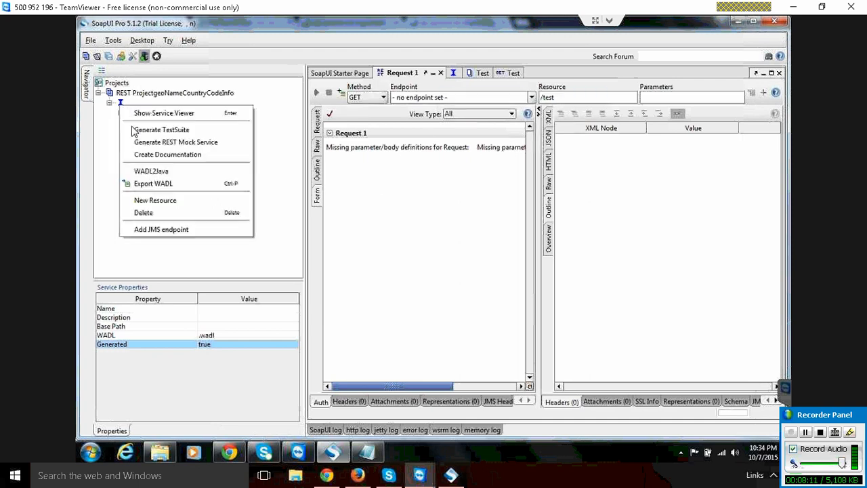
click(153, 213)
click(409, 244)
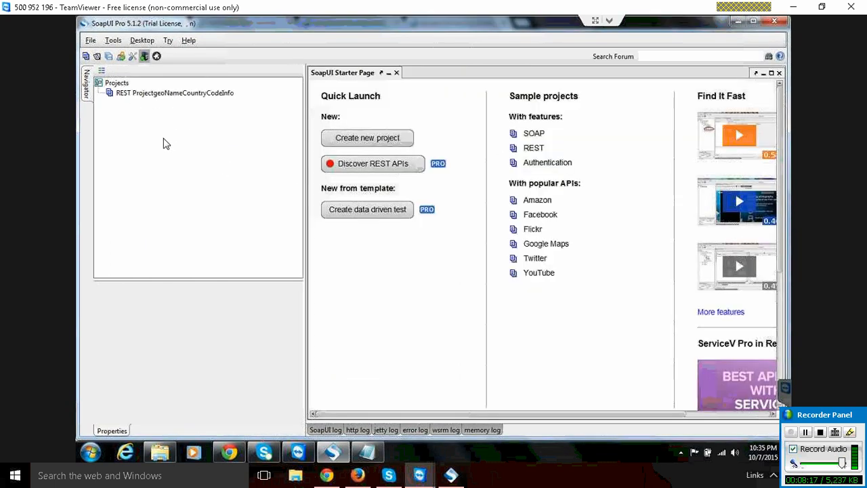
Step: Review the GeoNames request URL in Notepad and add a new REST service to the project from the URI "test"
click(125, 96)
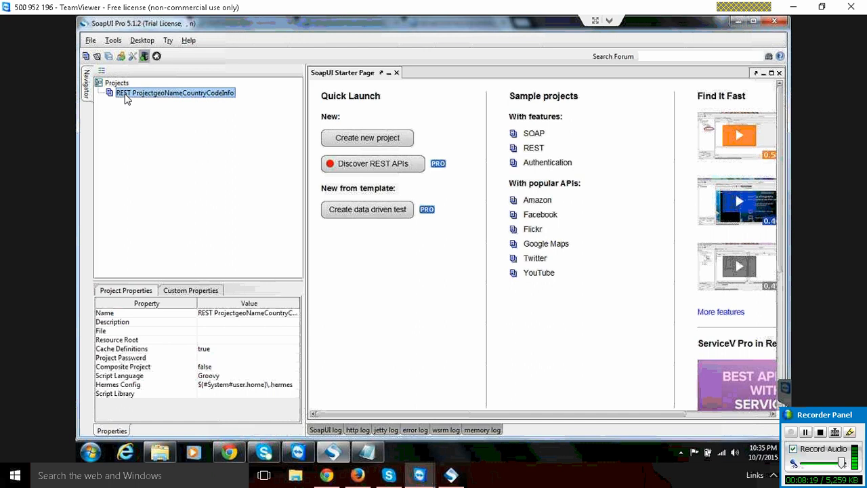
right_click(130, 94)
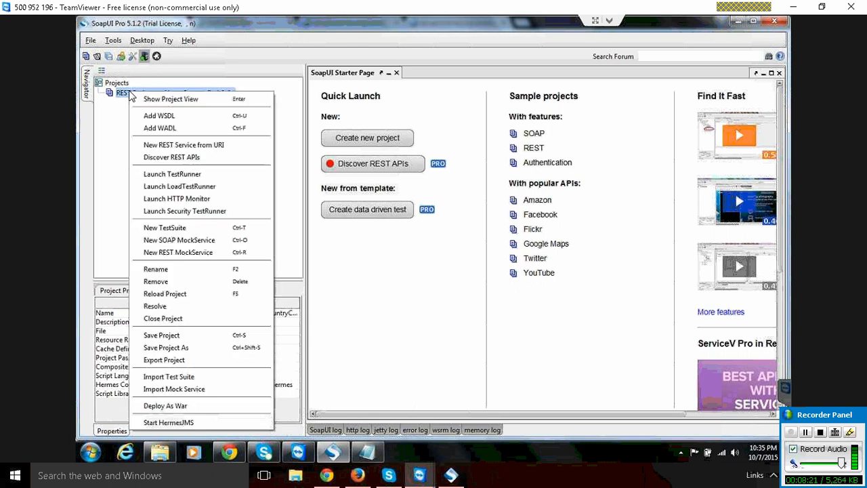
click(169, 146)
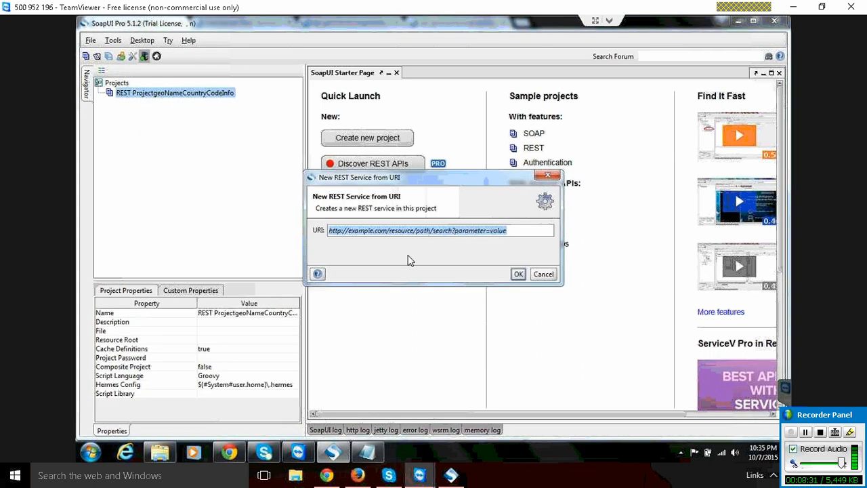
click(364, 455)
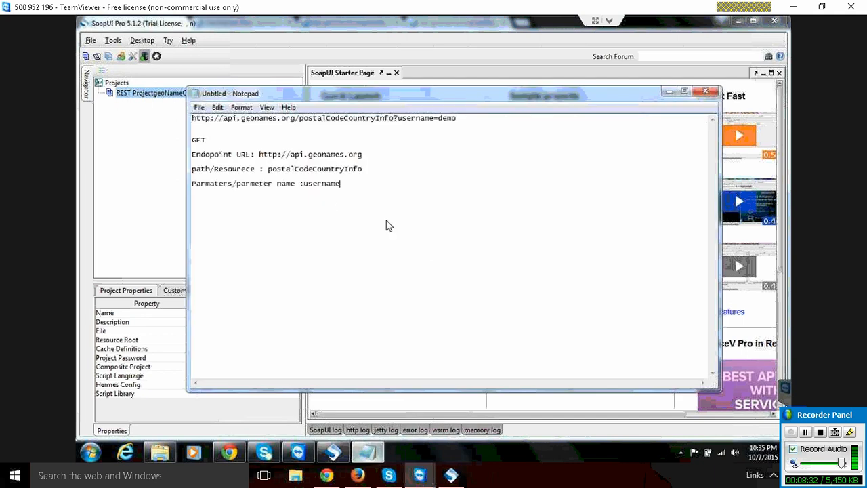
drag(464, 118, 138, 117)
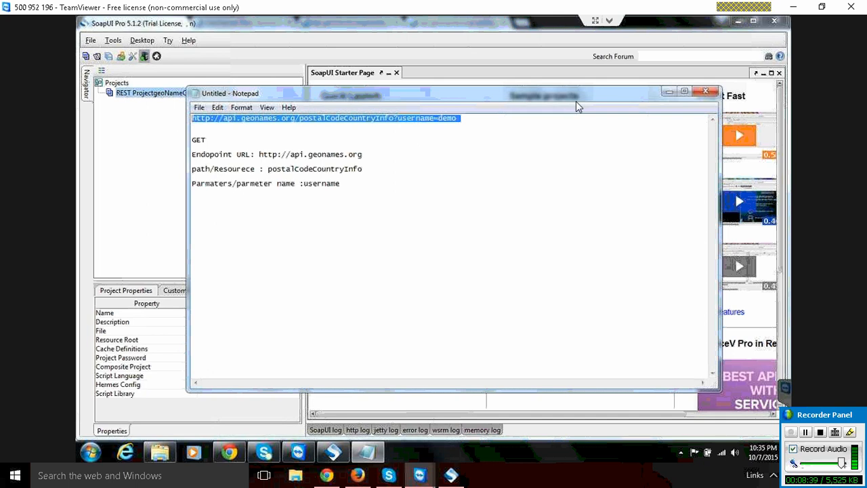
click(667, 91)
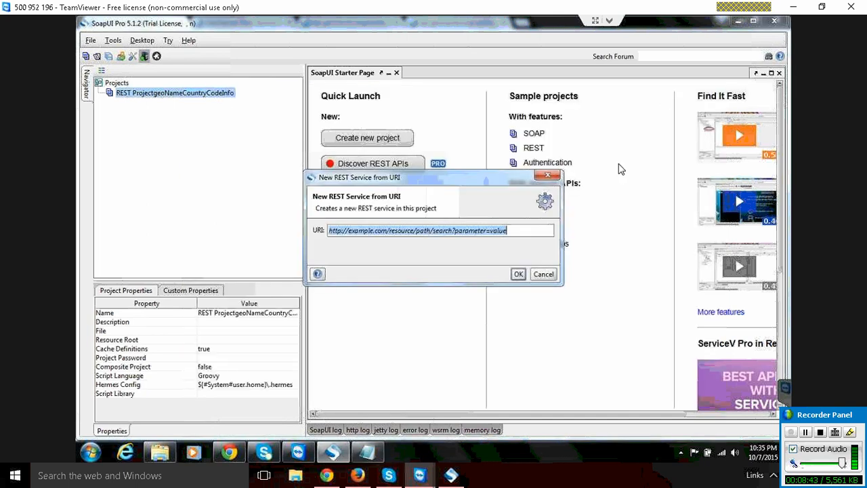
text(test)
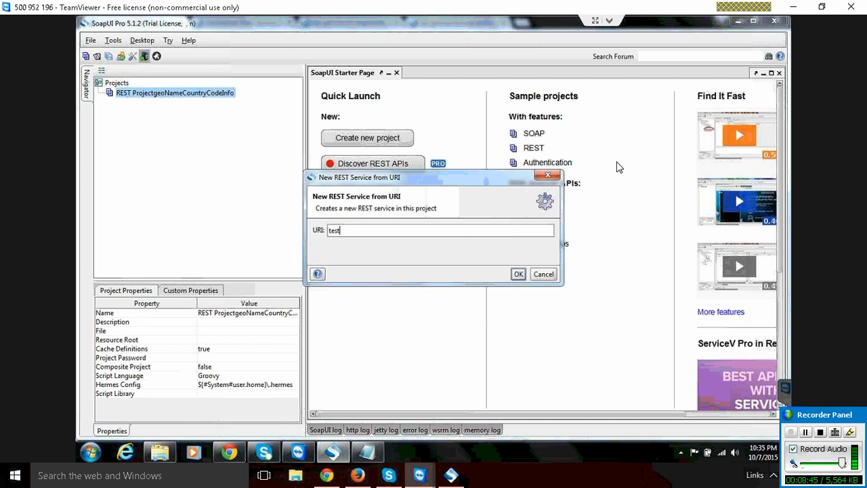
click(519, 274)
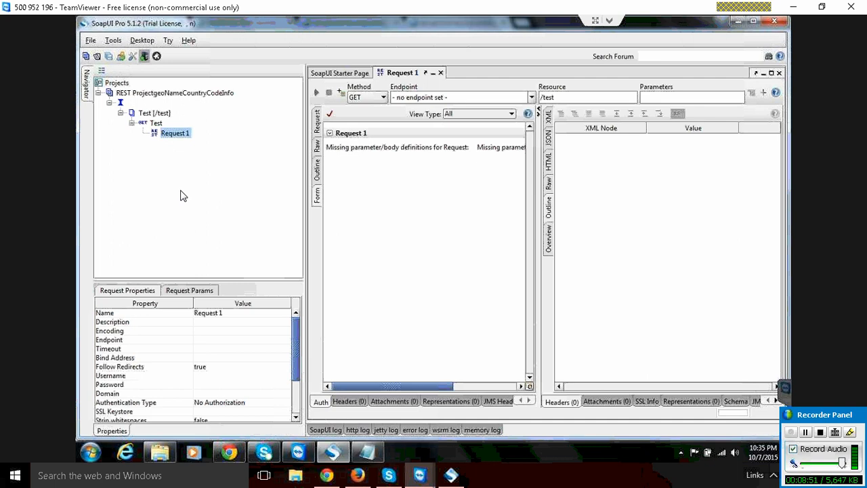
Step: Name the new REST service "geoNameCountryCode" in its service properties
click(119, 103)
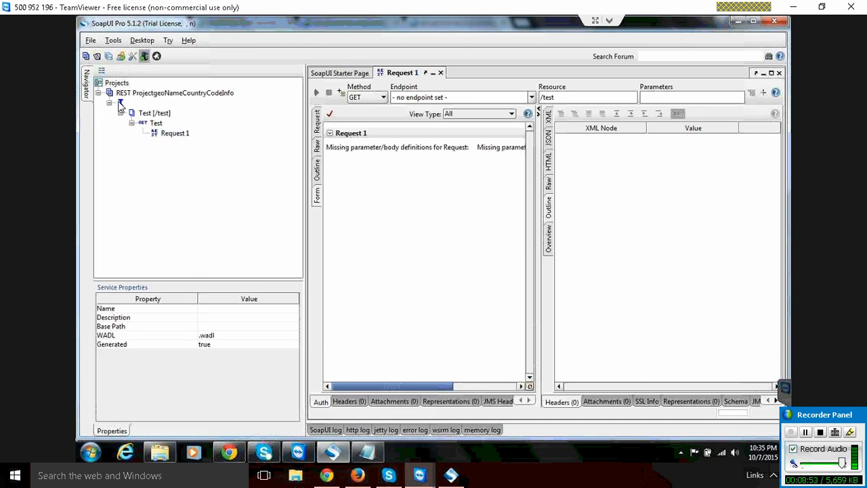
click(128, 310)
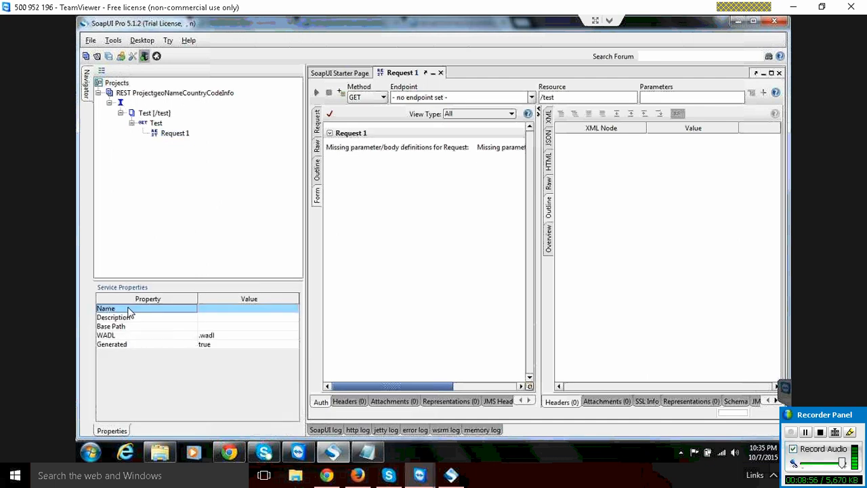
click(219, 310)
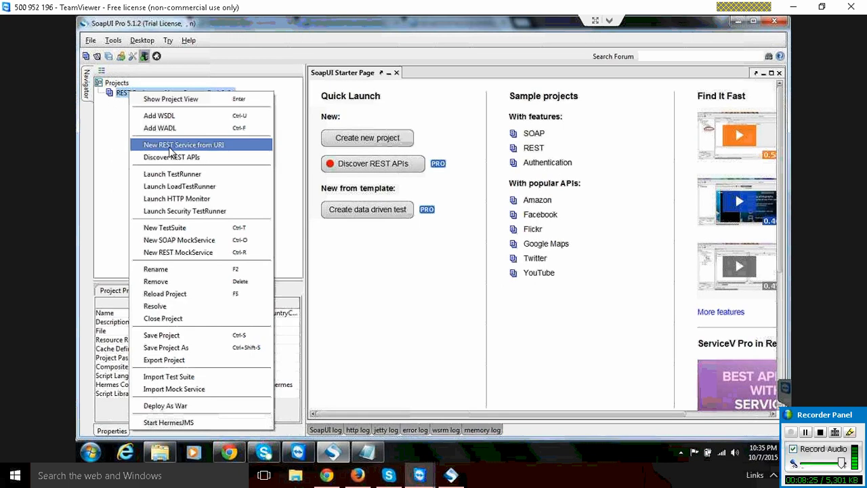
text(geoc)
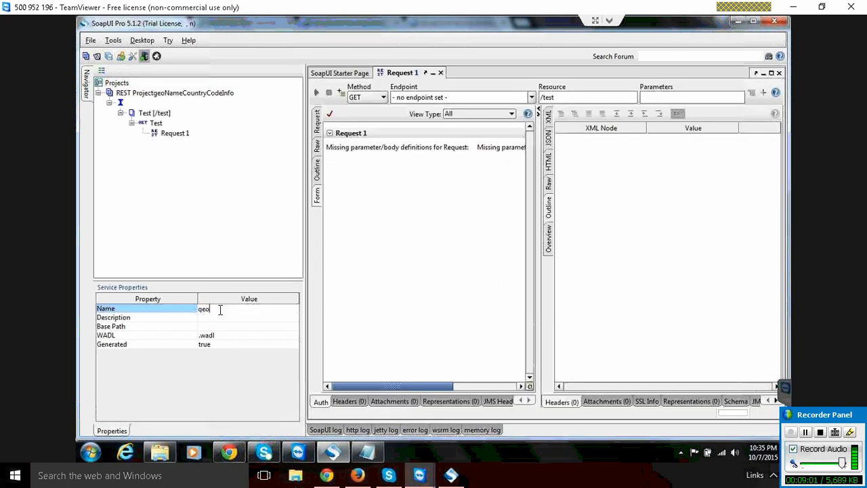
key(BackSpace)
text(NameCou)
text(nt)
text(ntry)
text(Code)
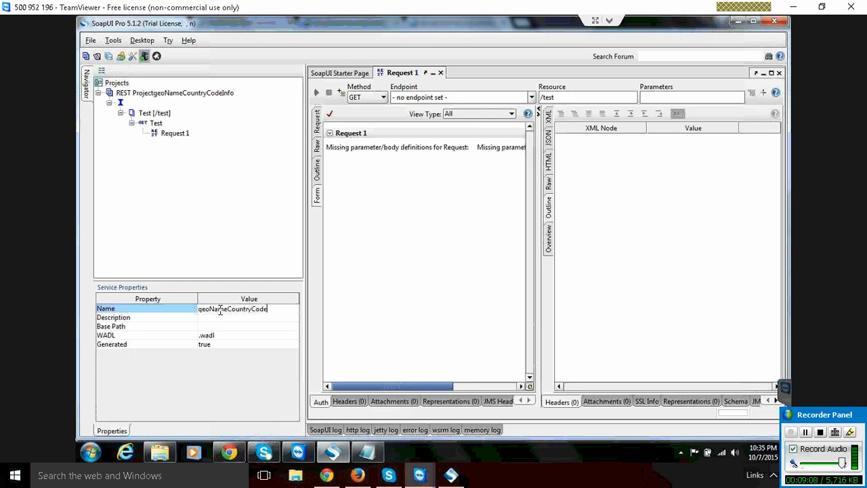
click(224, 334)
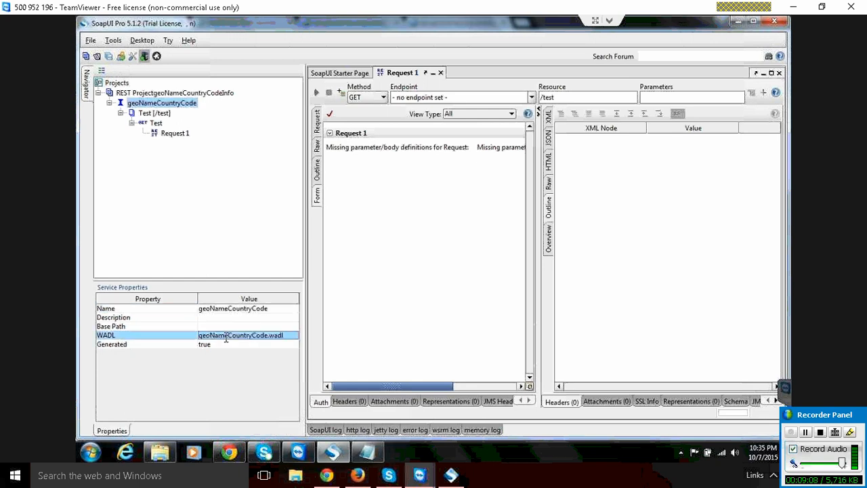
Step: Select Request 1 of the geoNameCountryCode service and choose GET as its method
click(175, 135)
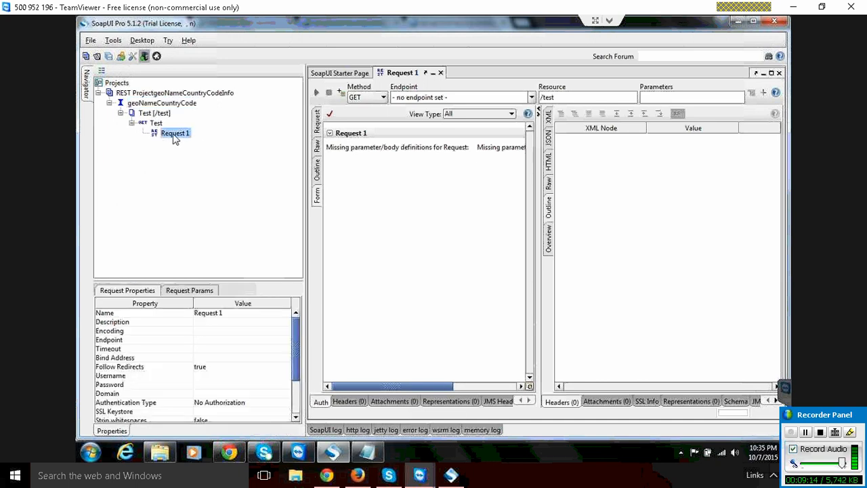
click(361, 99)
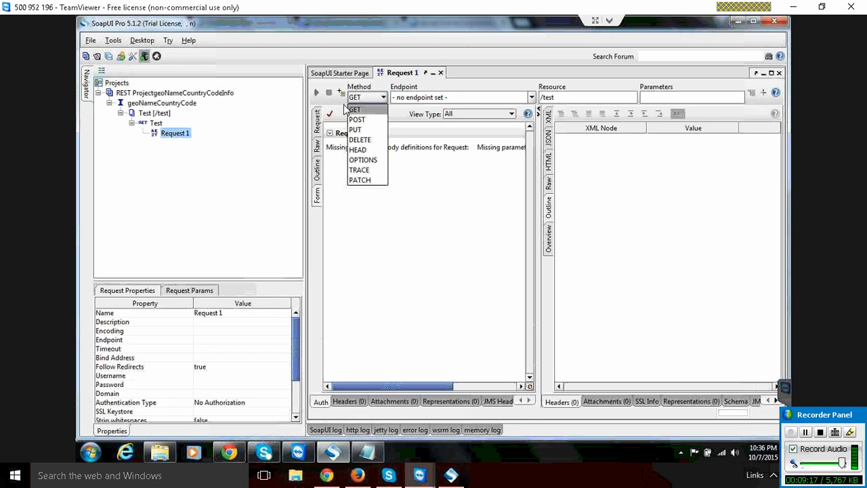
click(360, 107)
click(475, 98)
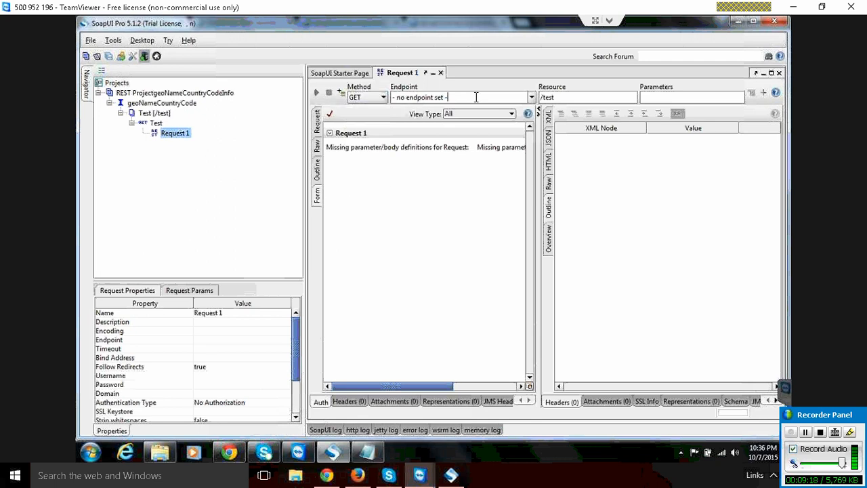
click(585, 96)
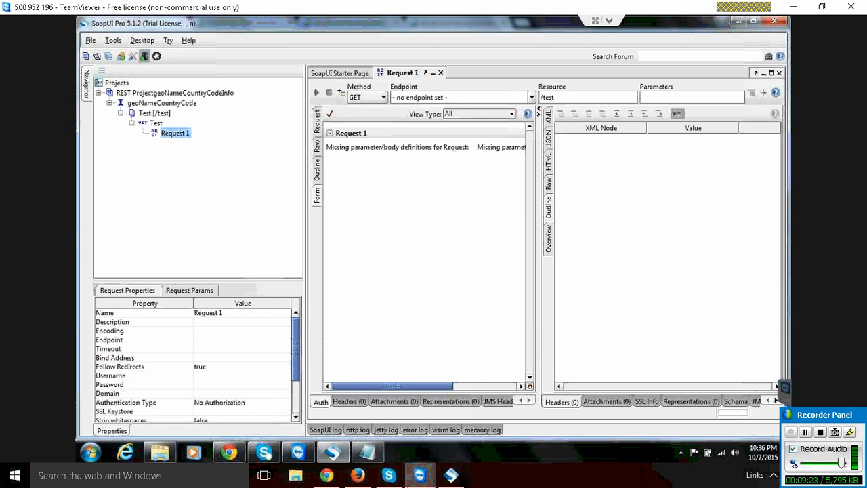
click(357, 473)
click(358, 473)
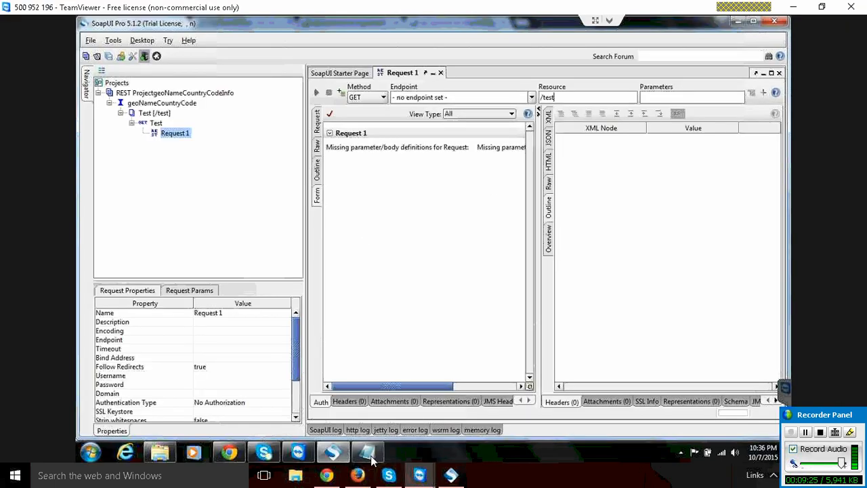
click(366, 454)
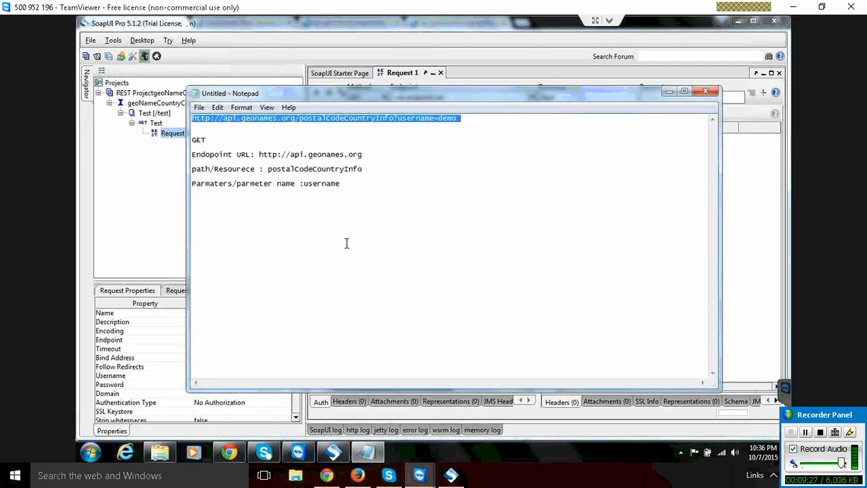
drag(259, 155, 363, 153)
key(ctrl+c)
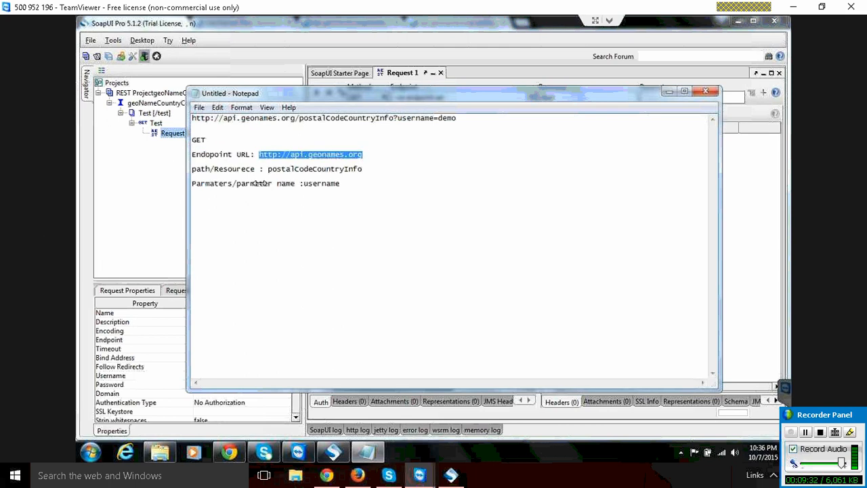
click(146, 208)
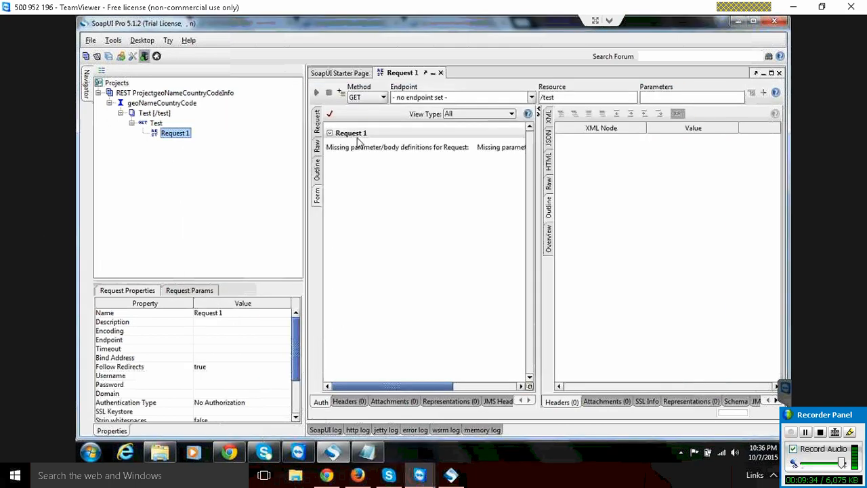
click(488, 95)
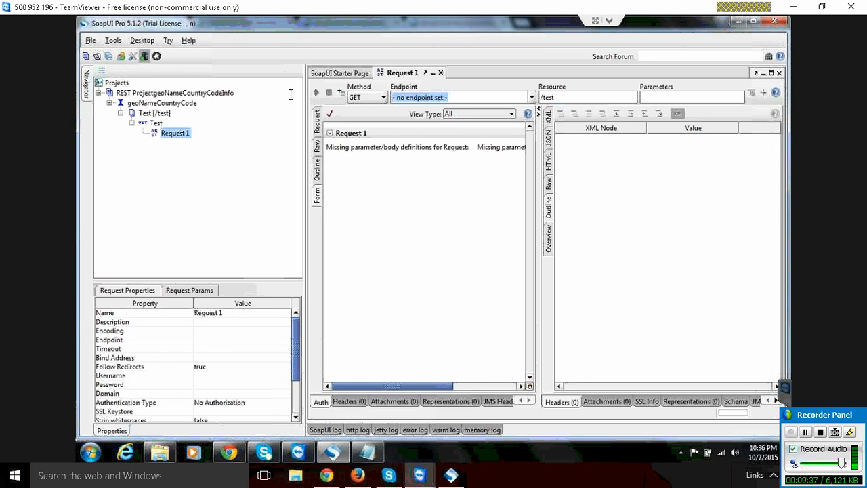
key(ctrl+v)
key(alt+Tab)
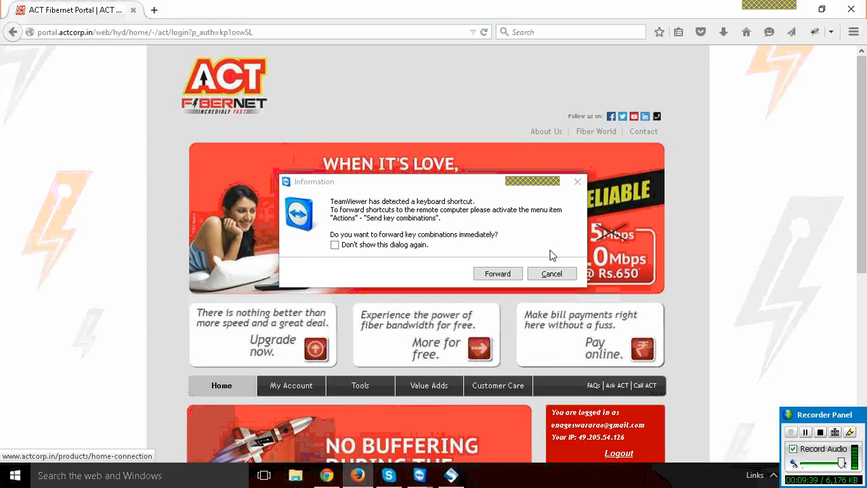
click(553, 273)
mouse_move(419, 475)
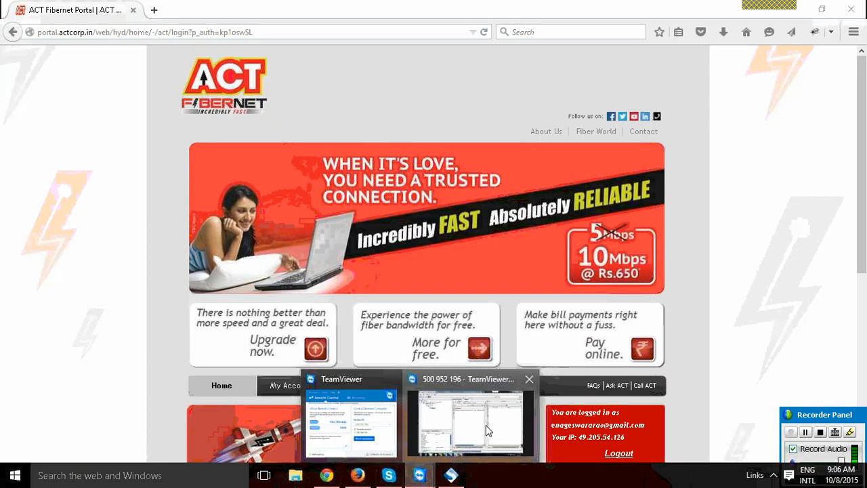
click(487, 427)
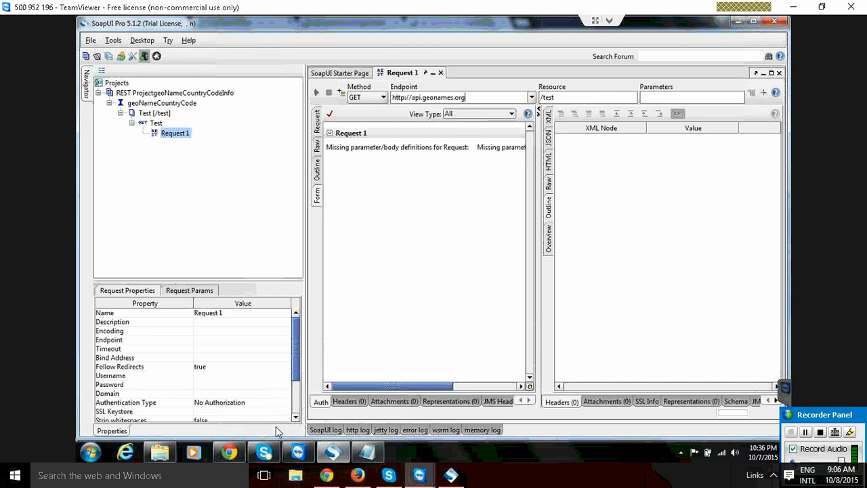
Step: Look up the resource path in Notepad and replace Request 1's resource with /postalCodeCountryInfo
click(369, 452)
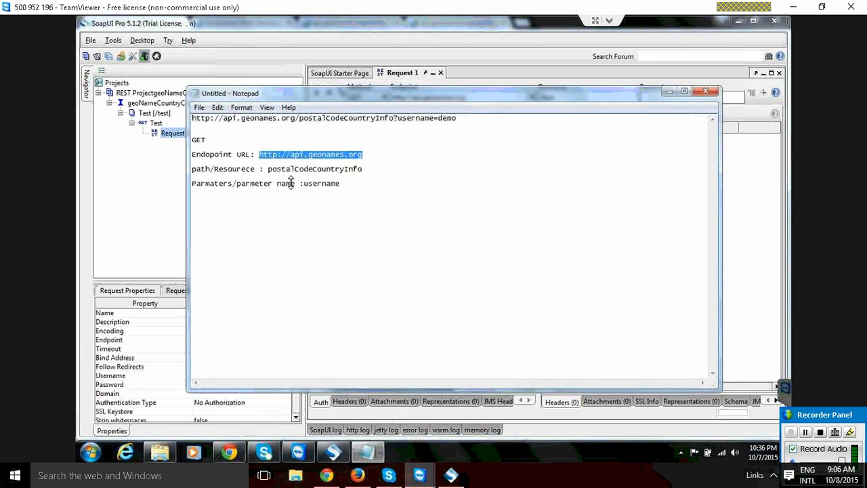
drag(268, 169, 365, 172)
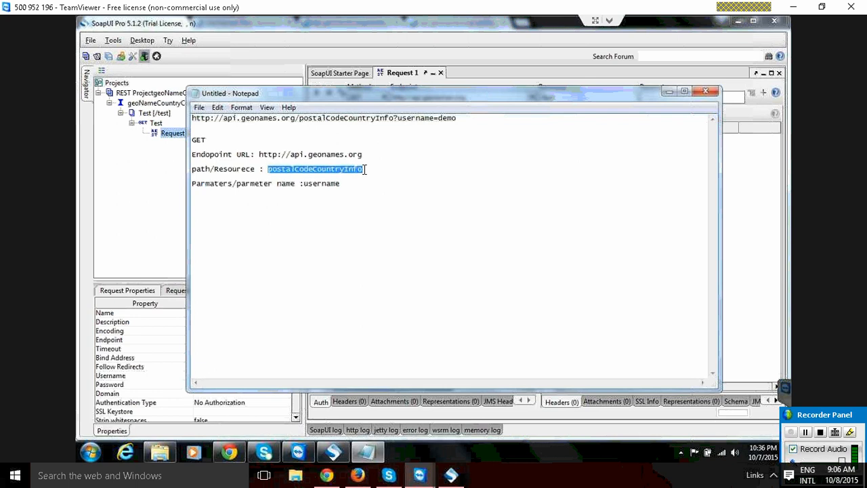
click(669, 91)
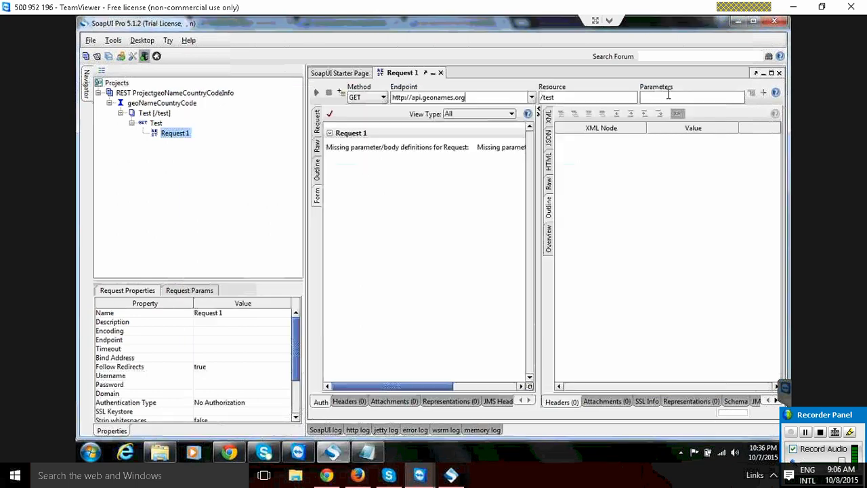
click(547, 98)
drag(542, 97, 558, 97)
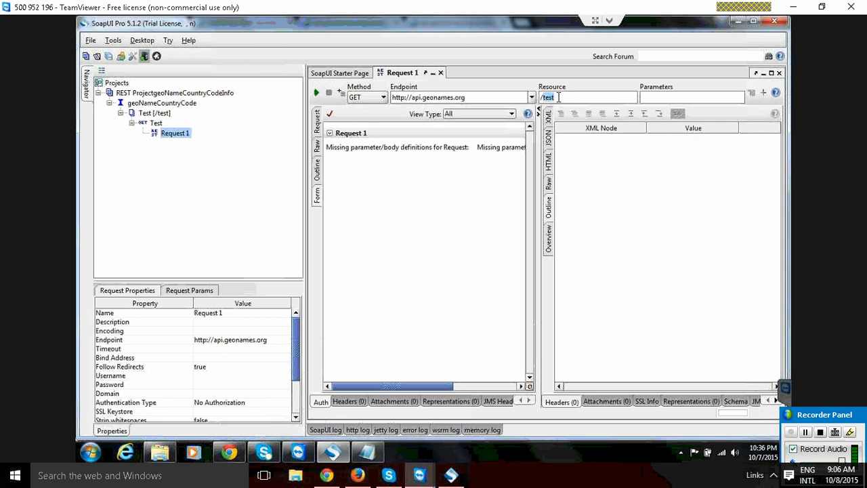
text(/postalCodeCountryInfo)
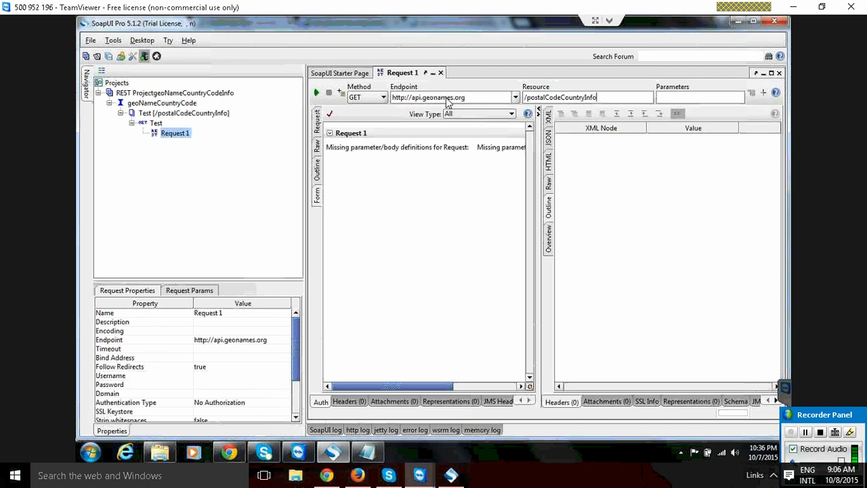
key(alt+Tab)
click(571, 278)
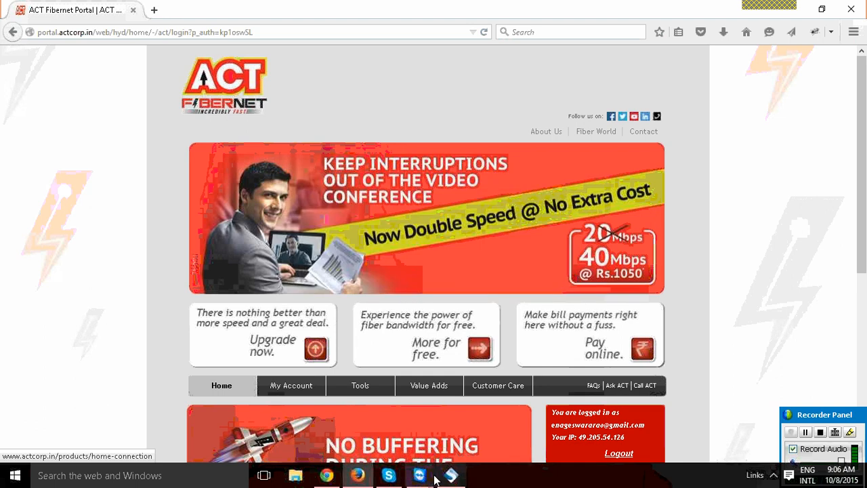
mouse_move(420, 475)
click(467, 428)
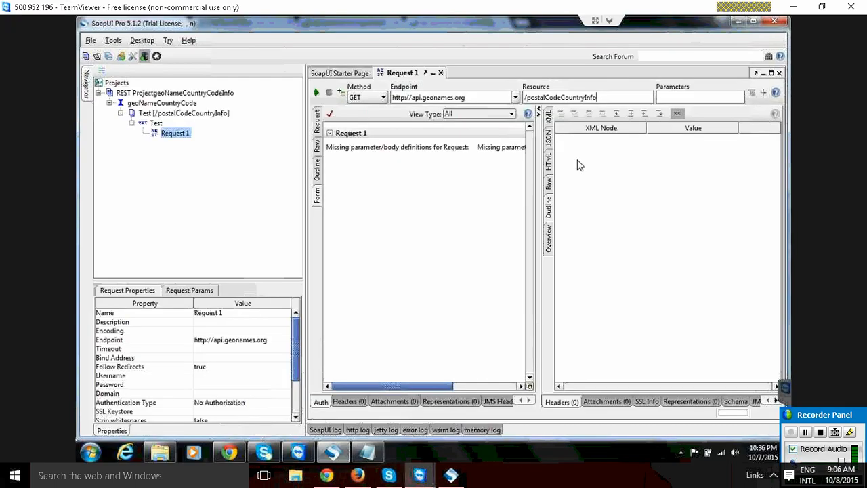
Step: Review the ?username=demo part of the URL in Notepad and add a new parameter row to Request 1
click(369, 447)
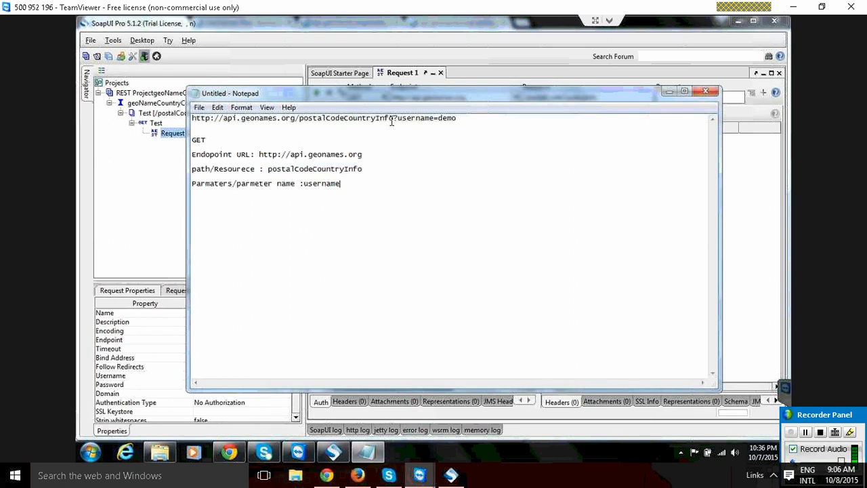
drag(393, 118, 416, 118)
drag(469, 113, 476, 114)
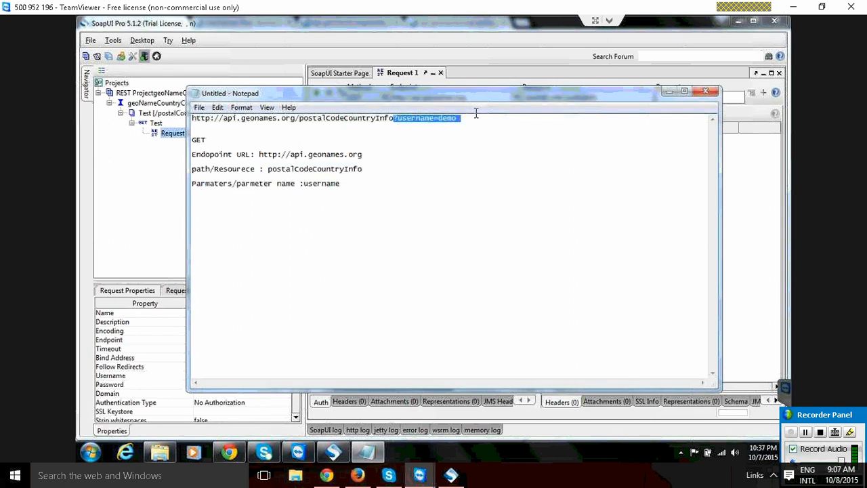
click(668, 93)
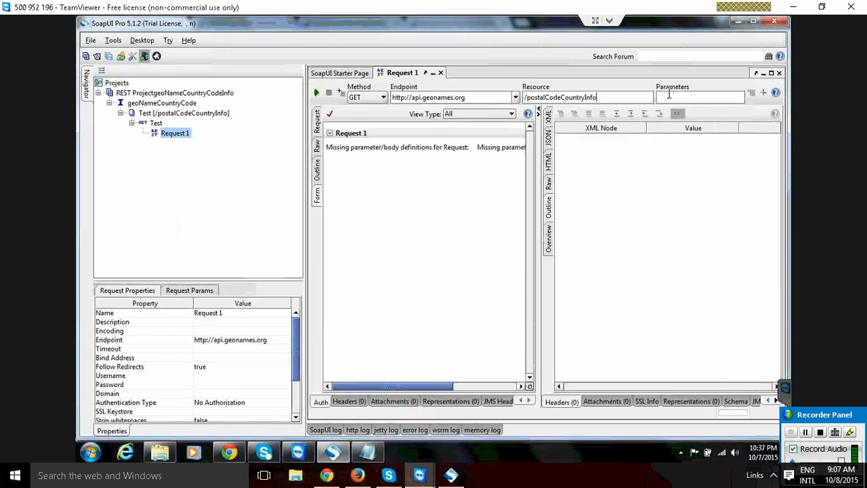
click(318, 132)
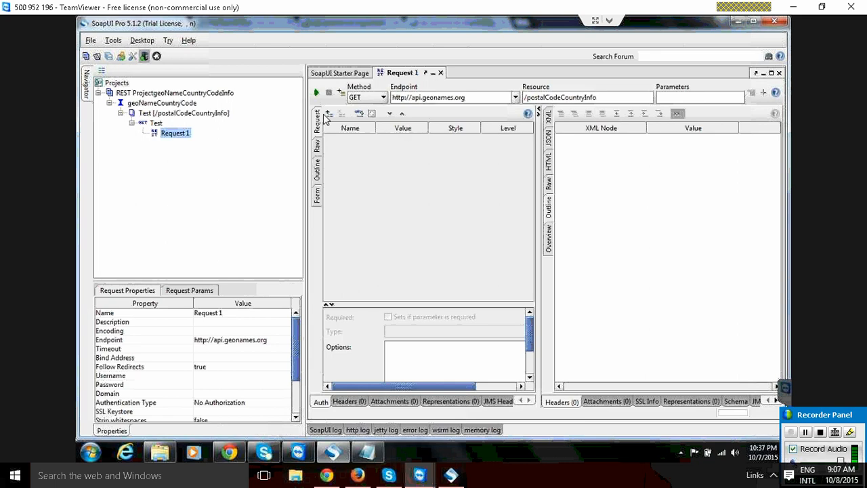
click(328, 114)
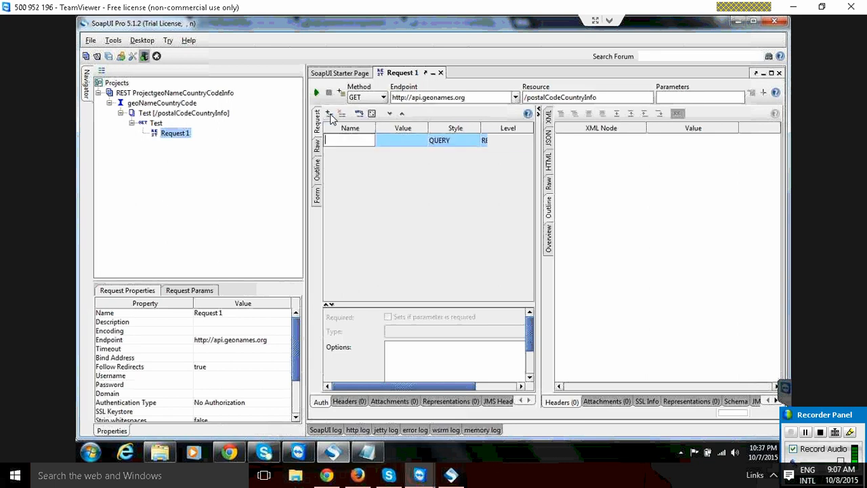
Step: Name the new request parameter "username" by copying the parameter name from the Notepad notes
click(366, 452)
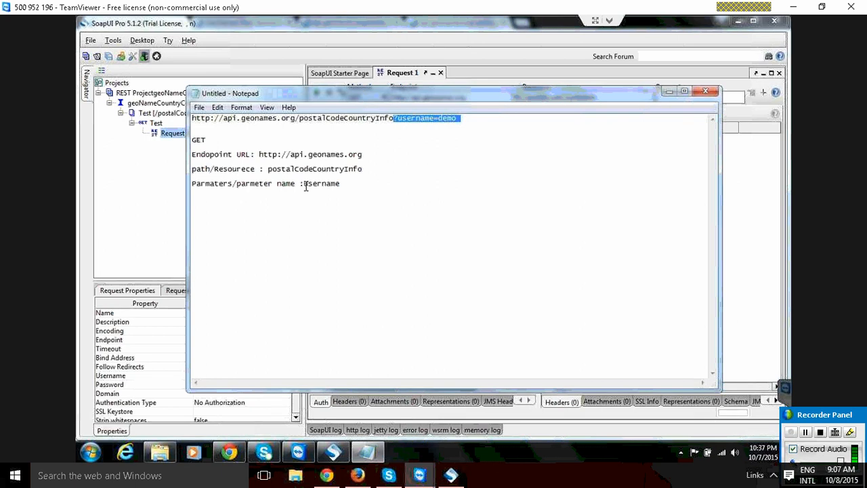
drag(303, 183, 346, 182)
key(ctrl+c)
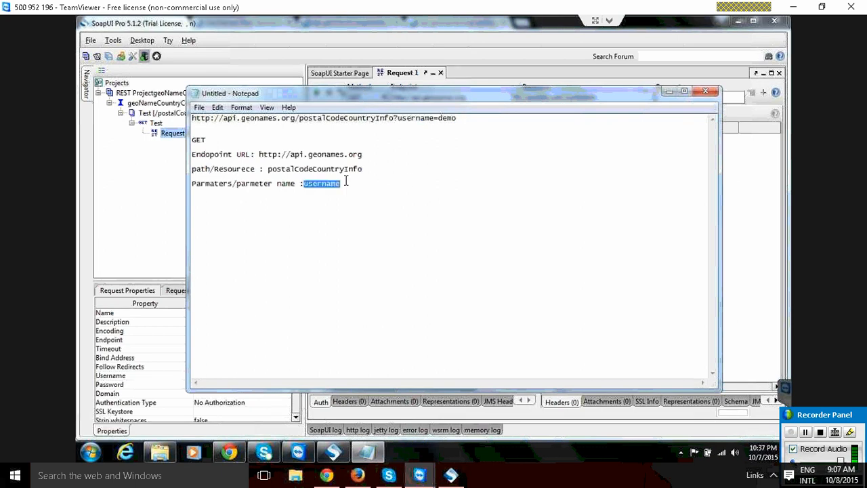
click(673, 95)
double_click(346, 143)
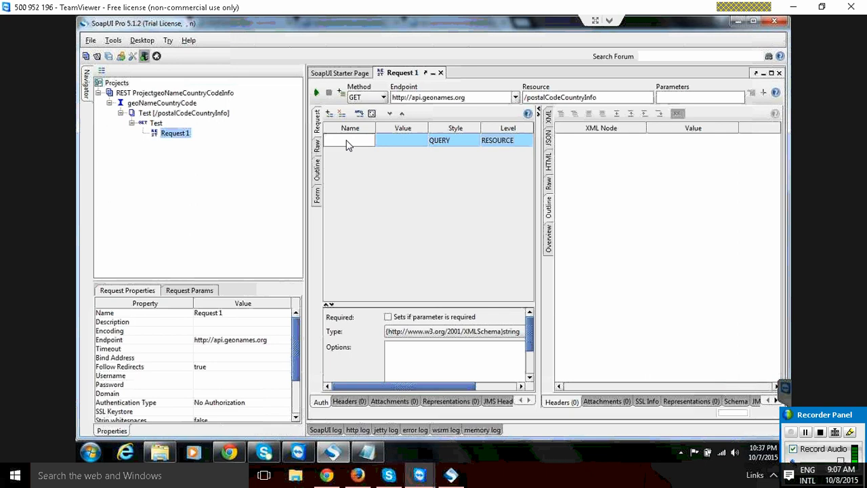
key(ctrl+v)
Step: Set the username parameter's value to "demo" and its style to QUERY
double_click(392, 141)
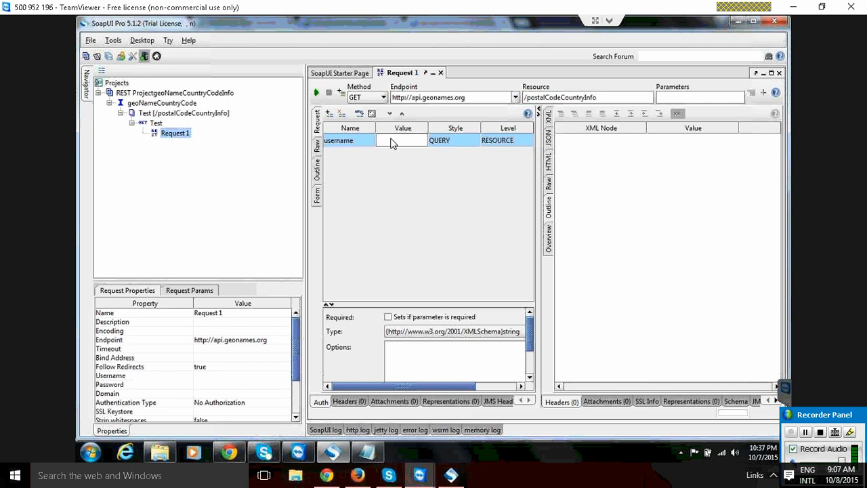
text(demo)
click(462, 143)
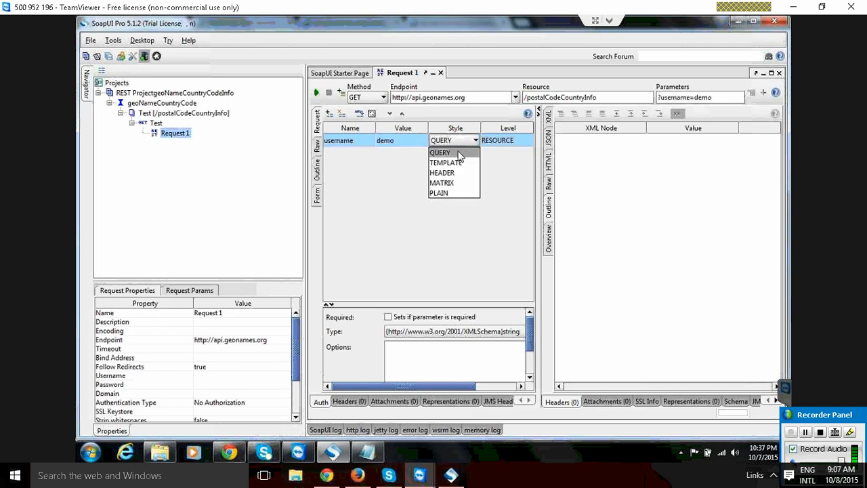
click(460, 153)
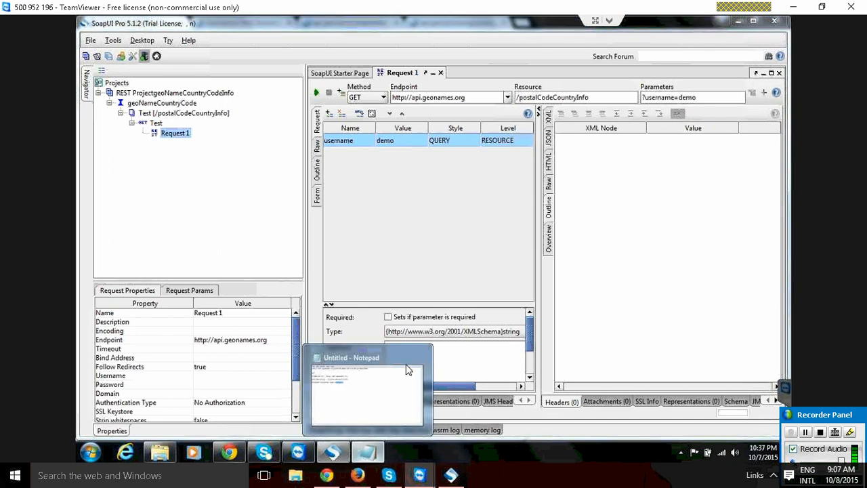
Step: Compare the ?username=demo part of the URL in Notepad with Request 1's parameters in SoapUI Pro
click(378, 459)
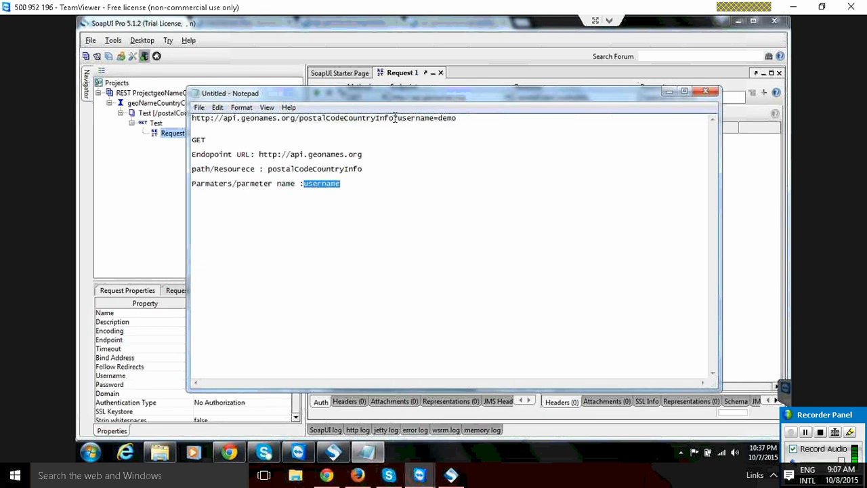
drag(393, 118, 489, 117)
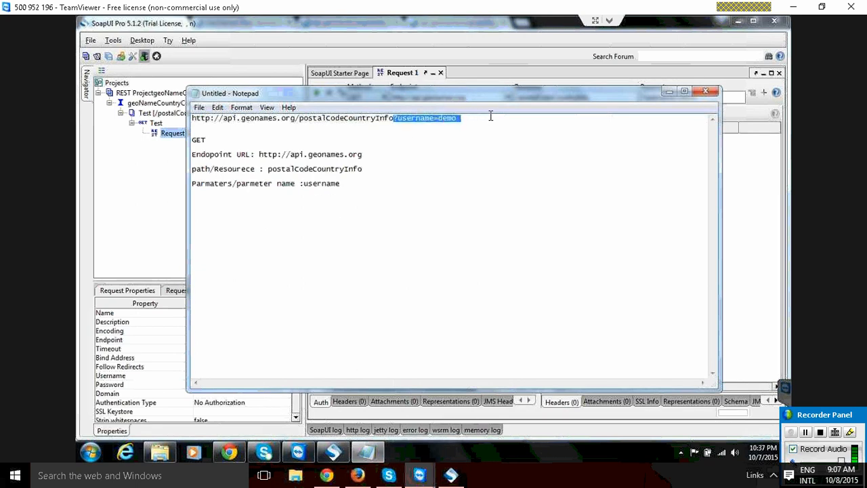
click(670, 93)
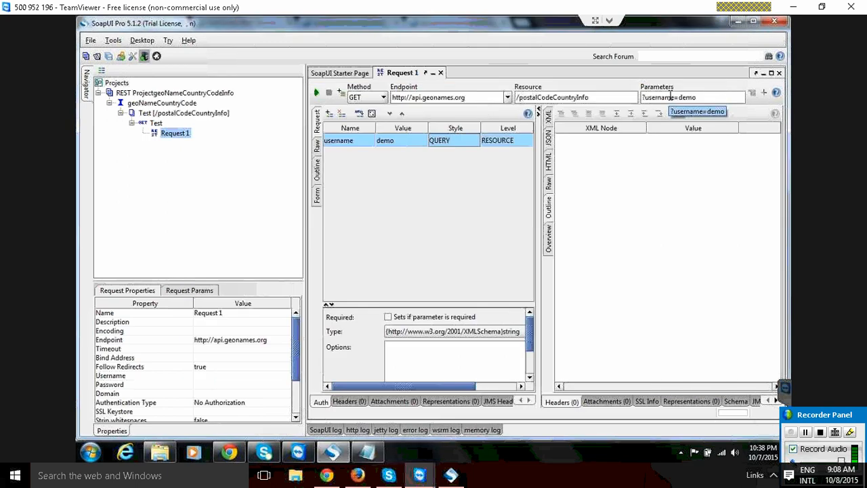
Step: Try appending empty curly braces to the /postalCodeCountryInfo resource path and remove them again
click(595, 99)
text({)
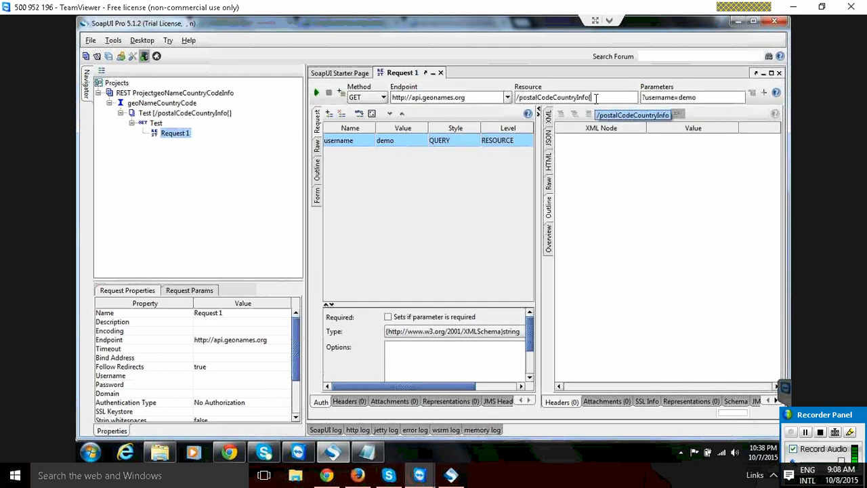
text(})
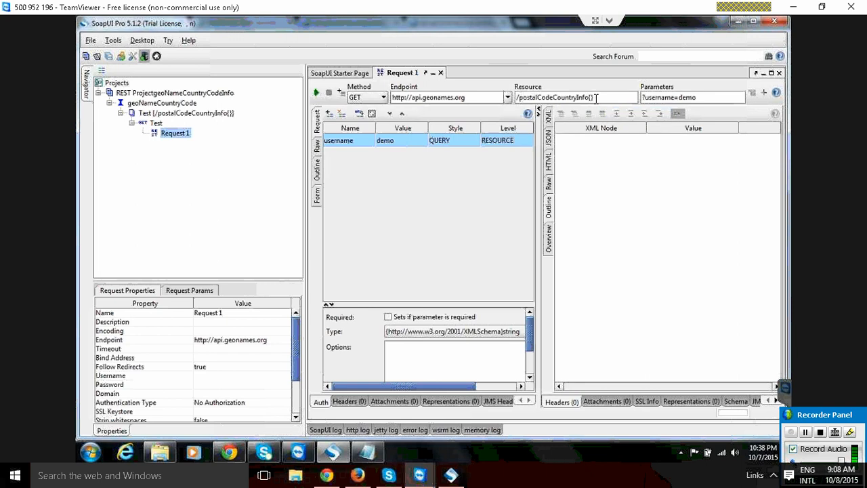
key(BackSpace)
key(BackSpace)
Step: Try the TEMPLATE style on the username parameter, and set its style back to QUERY
click(454, 142)
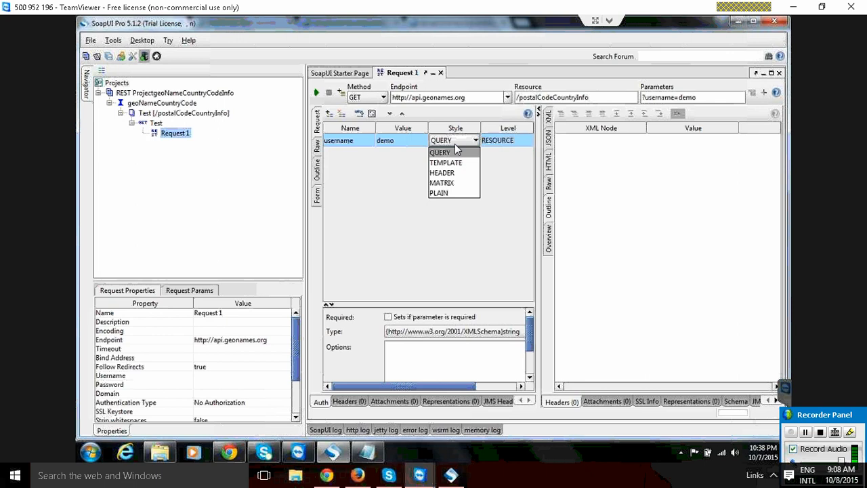
click(457, 164)
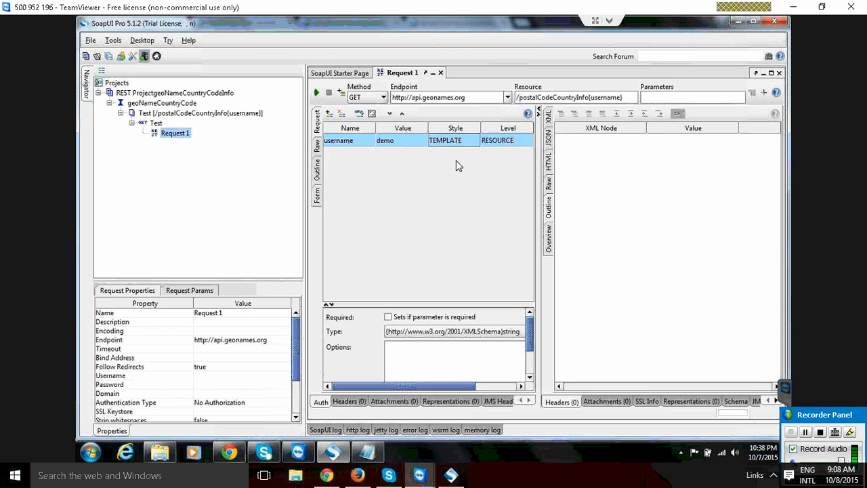
click(460, 145)
click(460, 145)
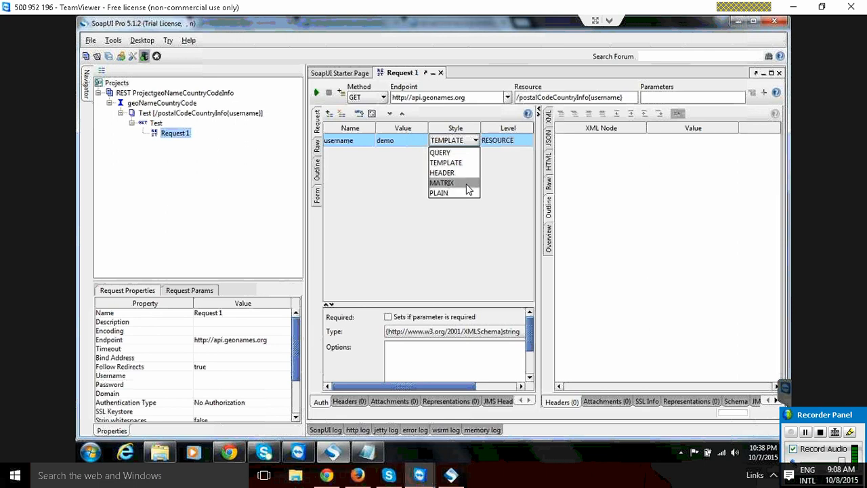
click(455, 152)
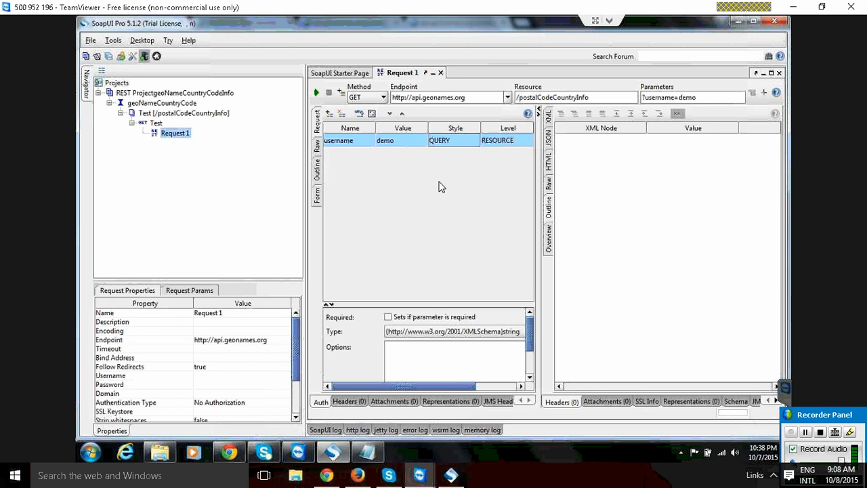
click(456, 166)
Step: Switch to Notepad, place its window below the SoapUI Pro request fields and delete the word "URL" from the endpoint line
click(379, 451)
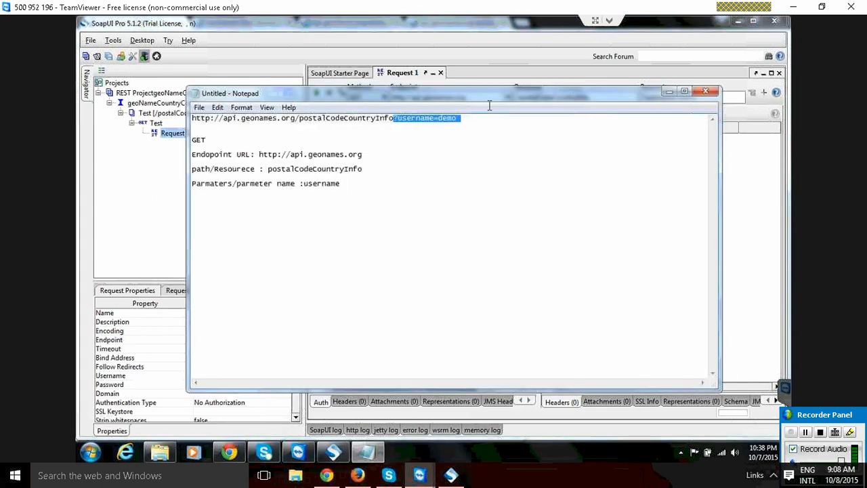
drag(494, 97, 502, 240)
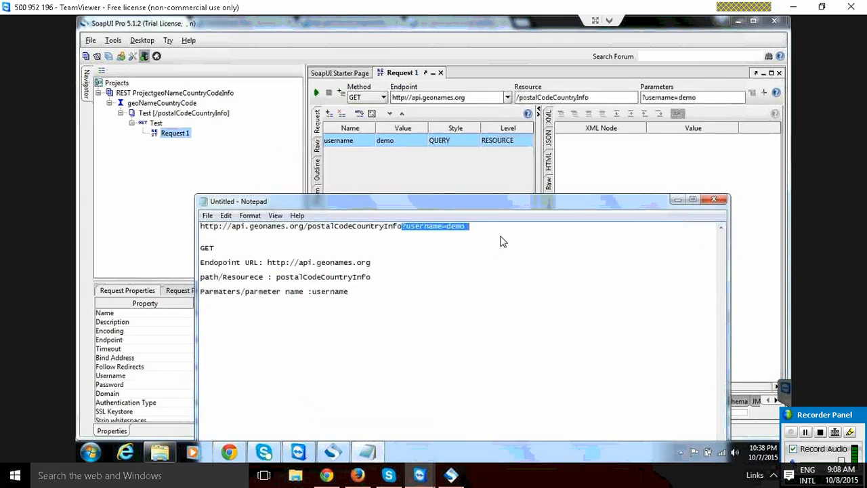
click(258, 290)
double_click(258, 290)
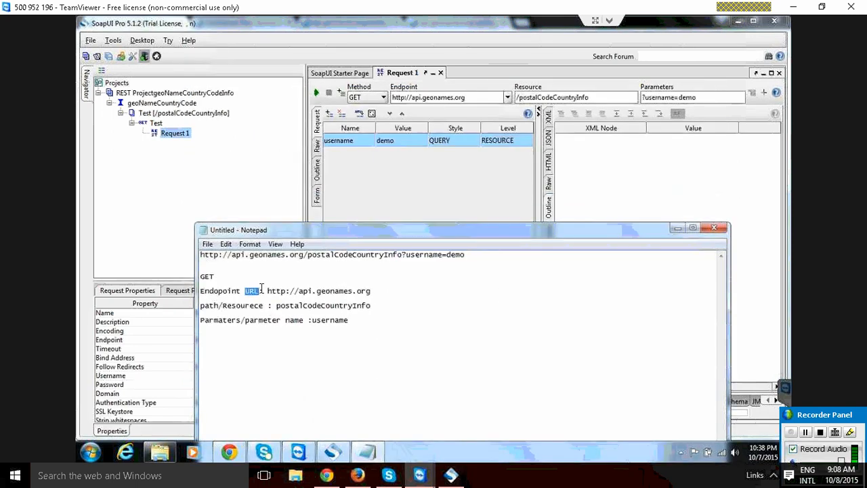
key(BackSpace)
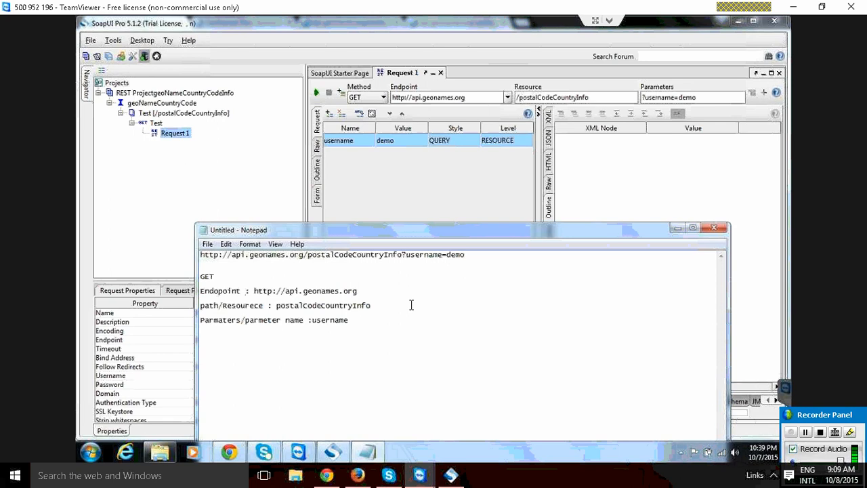
Step: Add the note "?--query" below the parameter name line in the Notepad notes
click(385, 319)
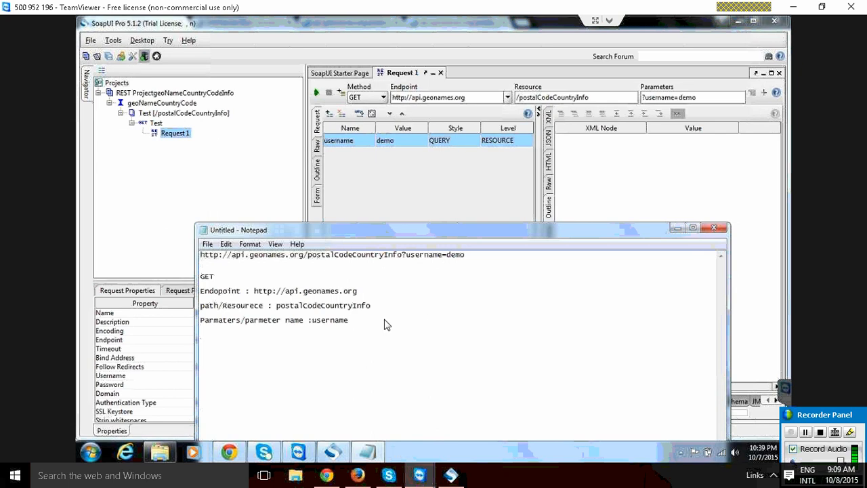
text(?--qye)
key(BackSpace)
key(BackSpace)
text(uery)
Step: Switch back to SoapUI Pro, submit Request 1 to the endpoint and narrow the project navigator to widen the request area
click(419, 190)
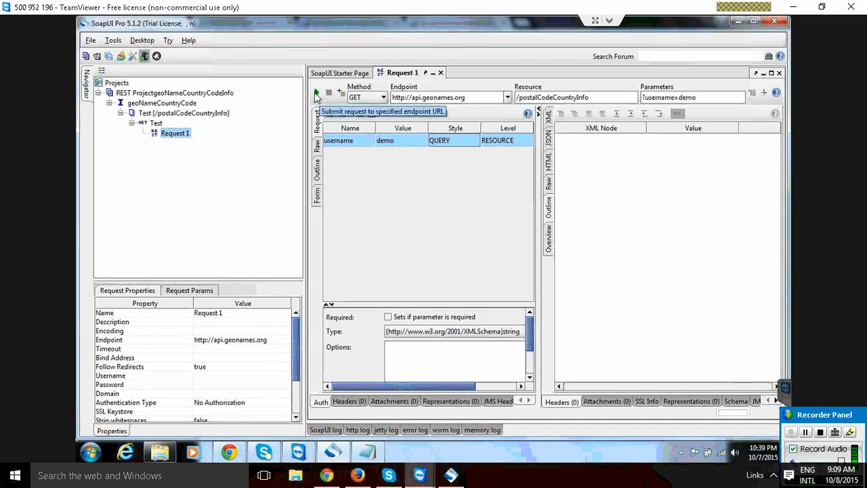
click(315, 93)
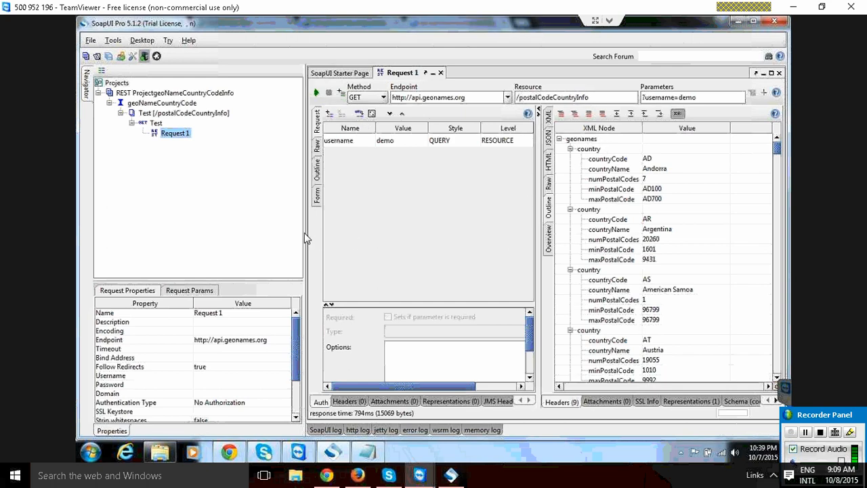
drag(289, 235, 229, 235)
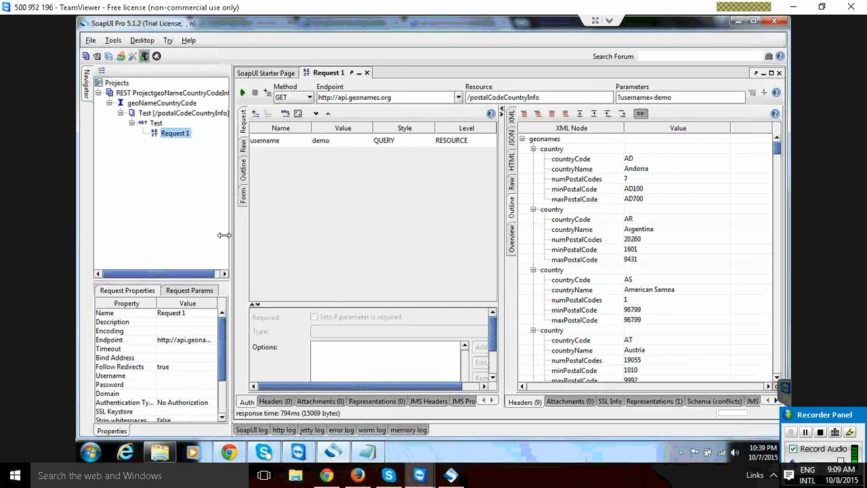
Step: View the raw request and raw response, and highlight the full URL in the raw GET line
click(243, 145)
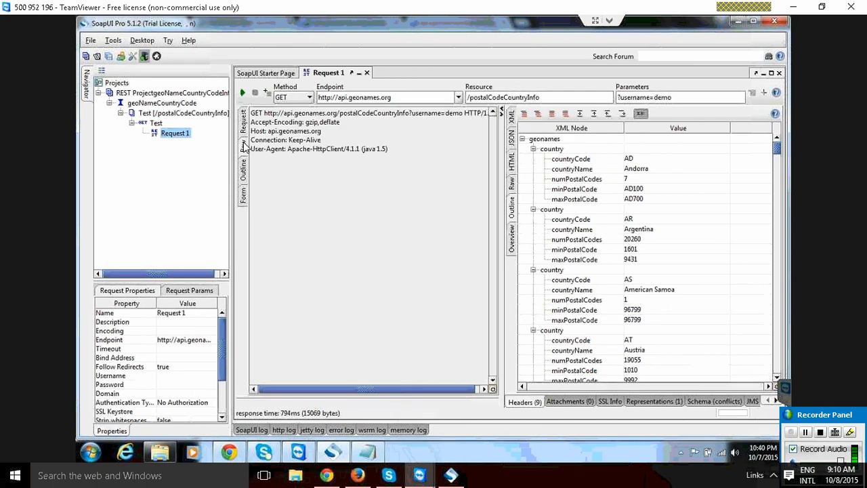
click(511, 183)
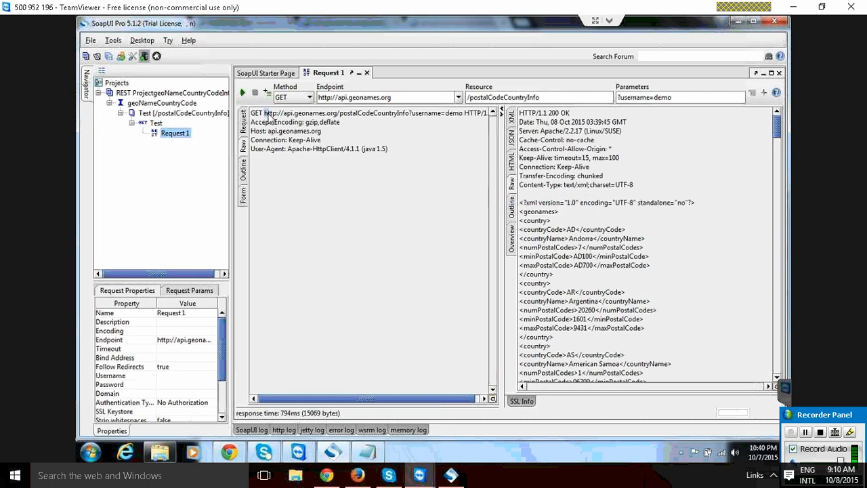
drag(265, 113, 460, 118)
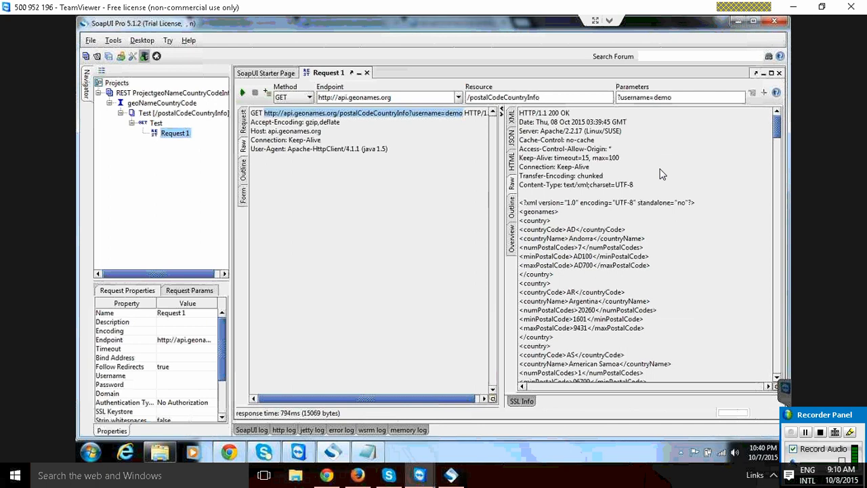
Step: View the response of Request 1 in the XML, JSON and HTML formats
click(512, 119)
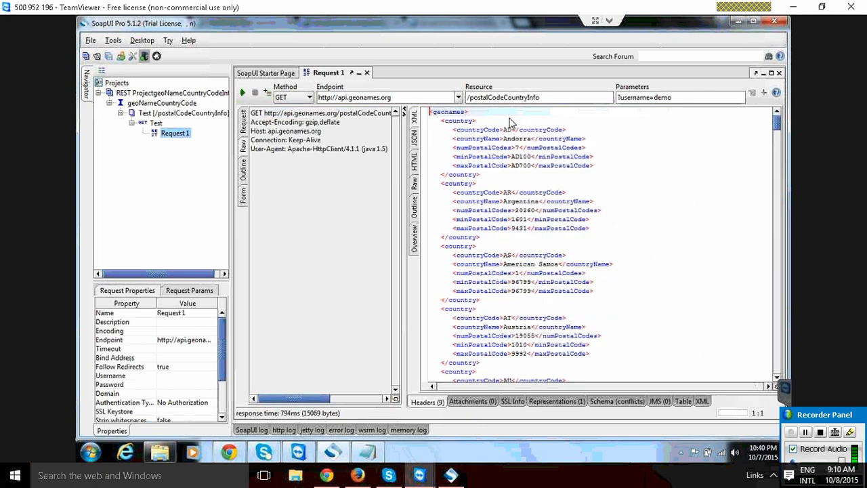
click(414, 139)
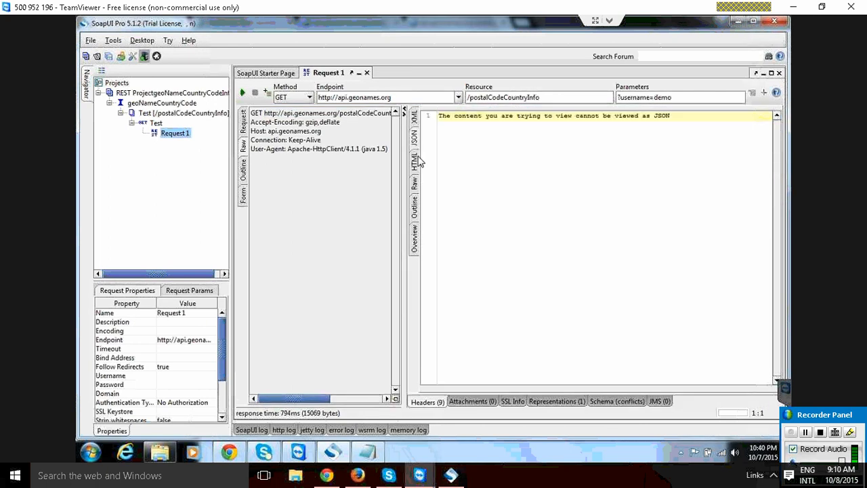
click(418, 164)
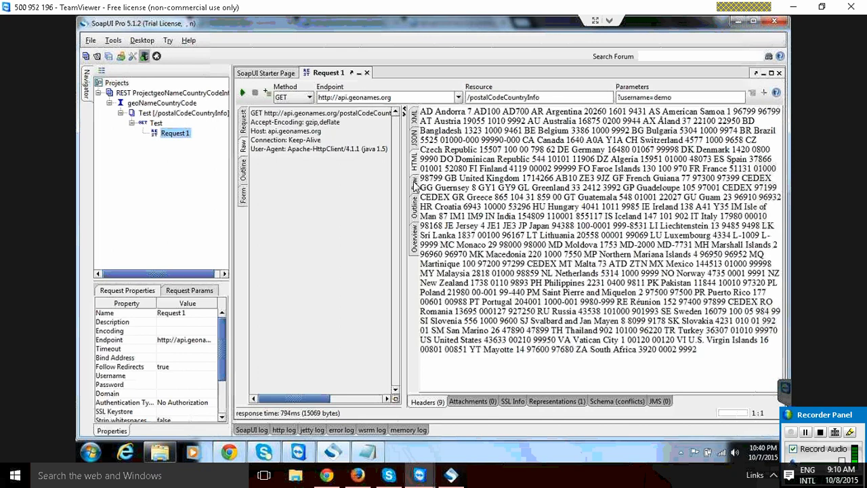
Step: Examine the raw response's country data, and highlight its HTTP status and Keep-Alive header
click(415, 184)
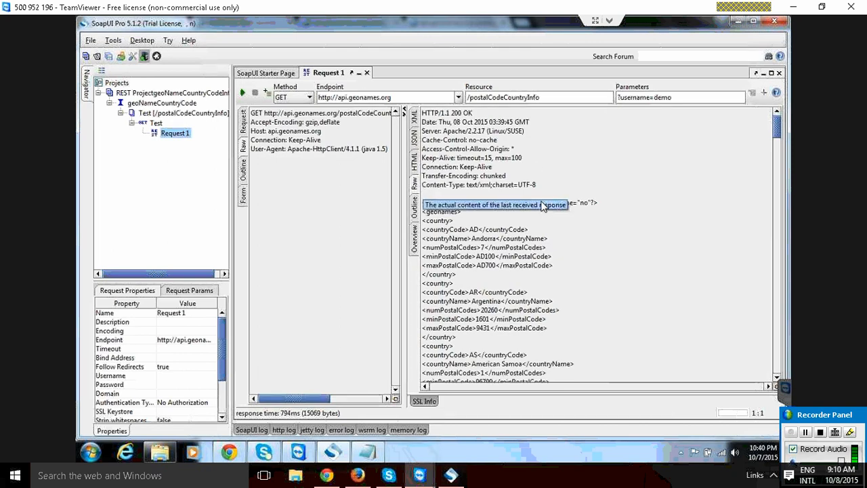
scroll(541, 210, down, 4)
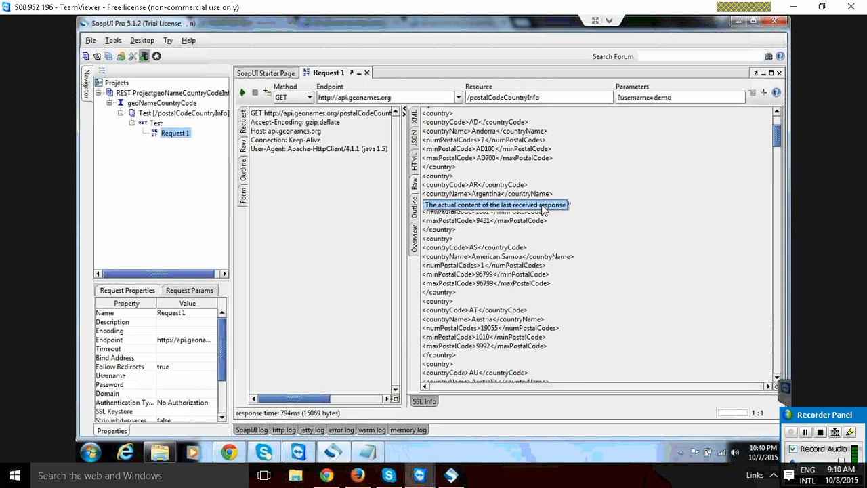
scroll(542, 210, up, 4)
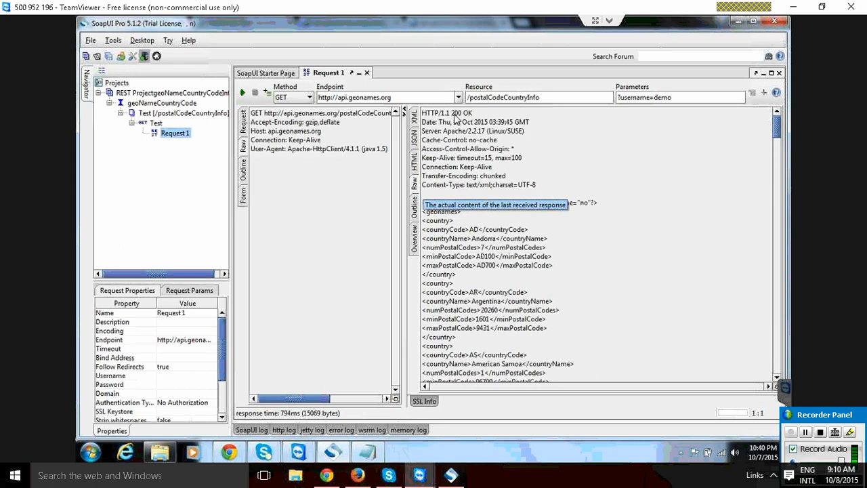
drag(450, 113, 501, 115)
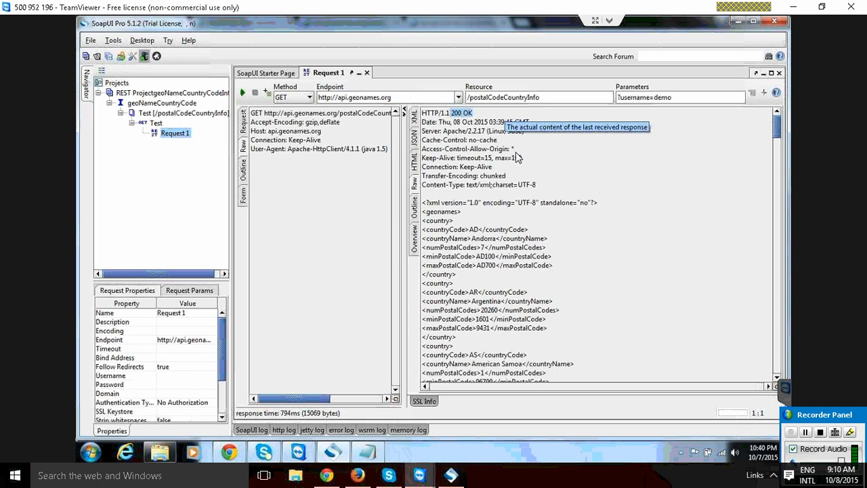
drag(436, 161, 525, 161)
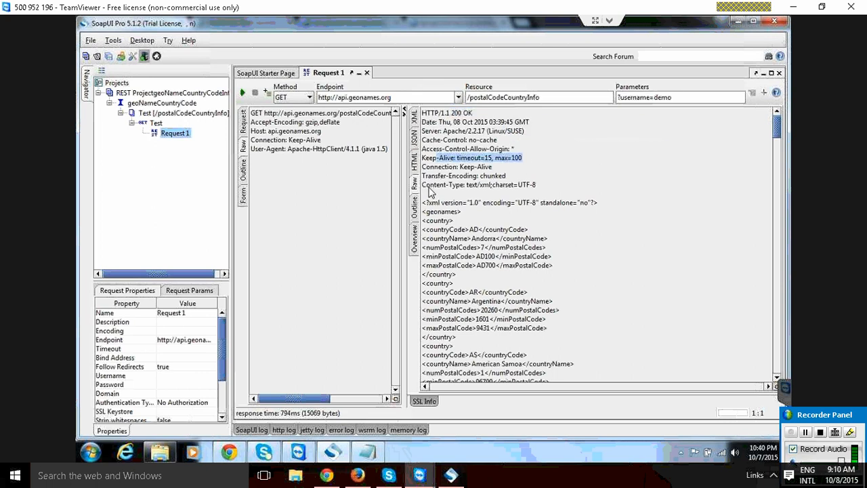